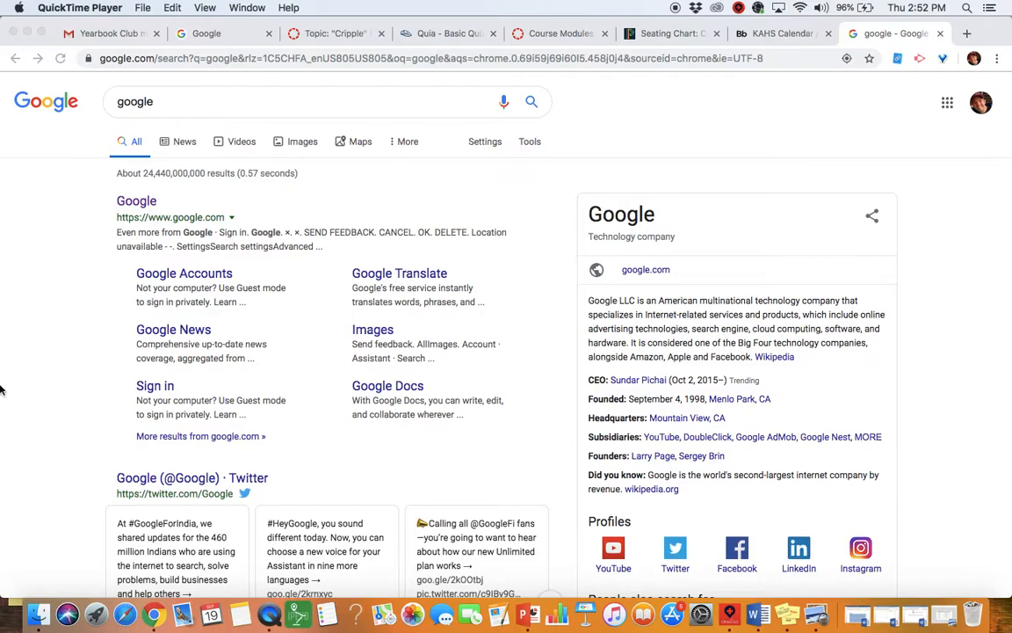
Step: Search Google for 'Pictavo' and open the pictavo.com homepage from the results
left_click(134, 215)
left_click(136, 200)
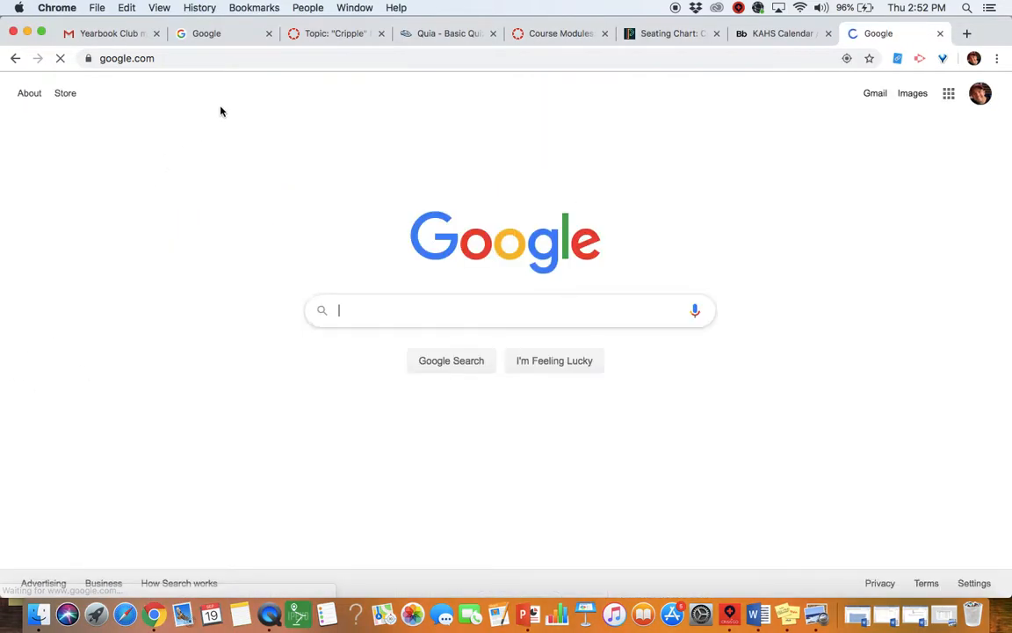
type("Pi")
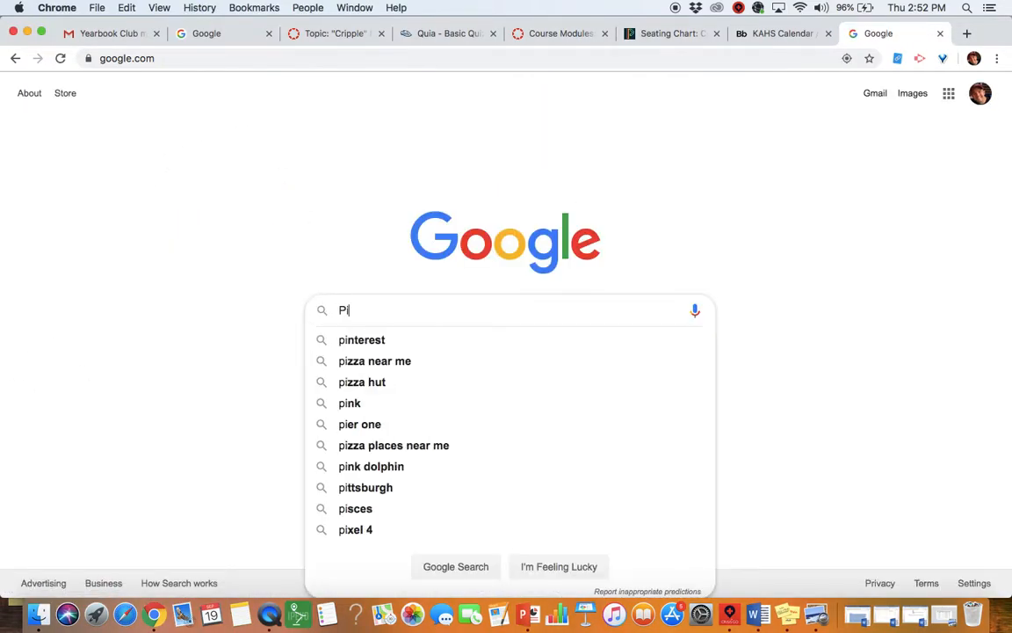
type("ctavo")
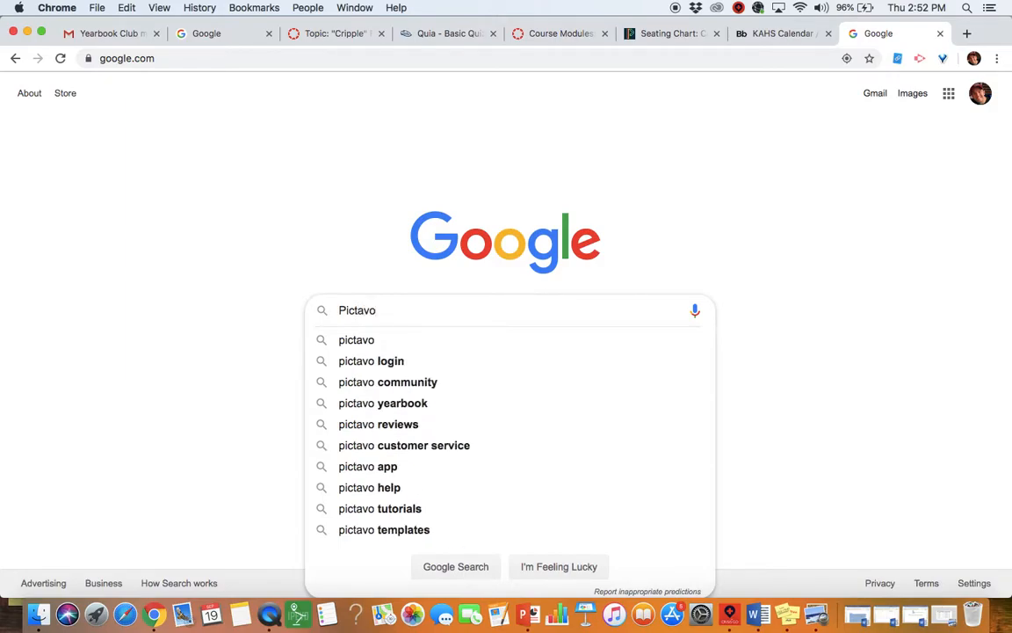
key("Return")
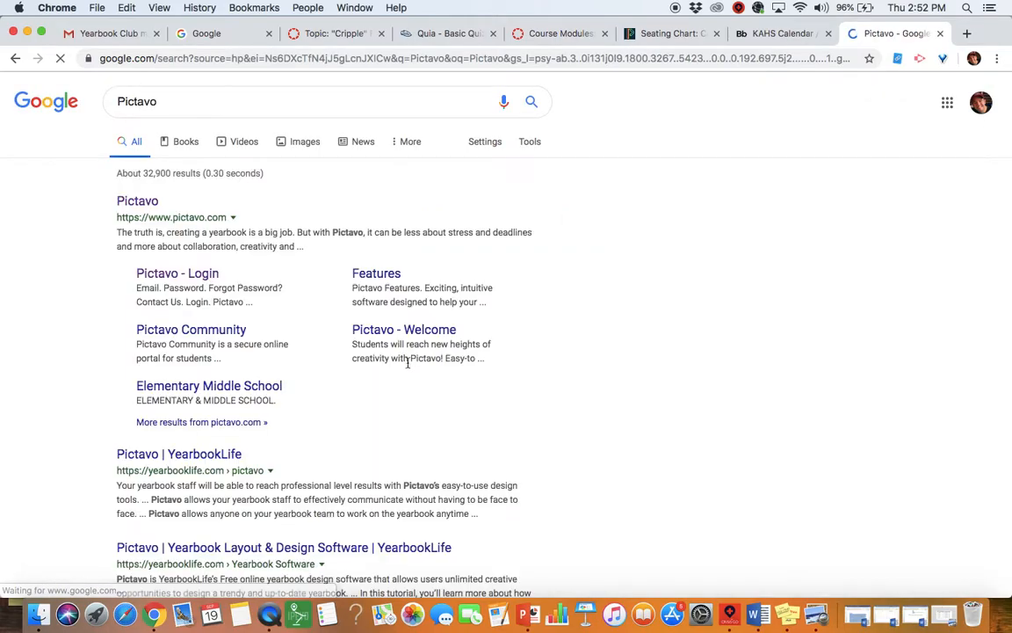
left_click(139, 203)
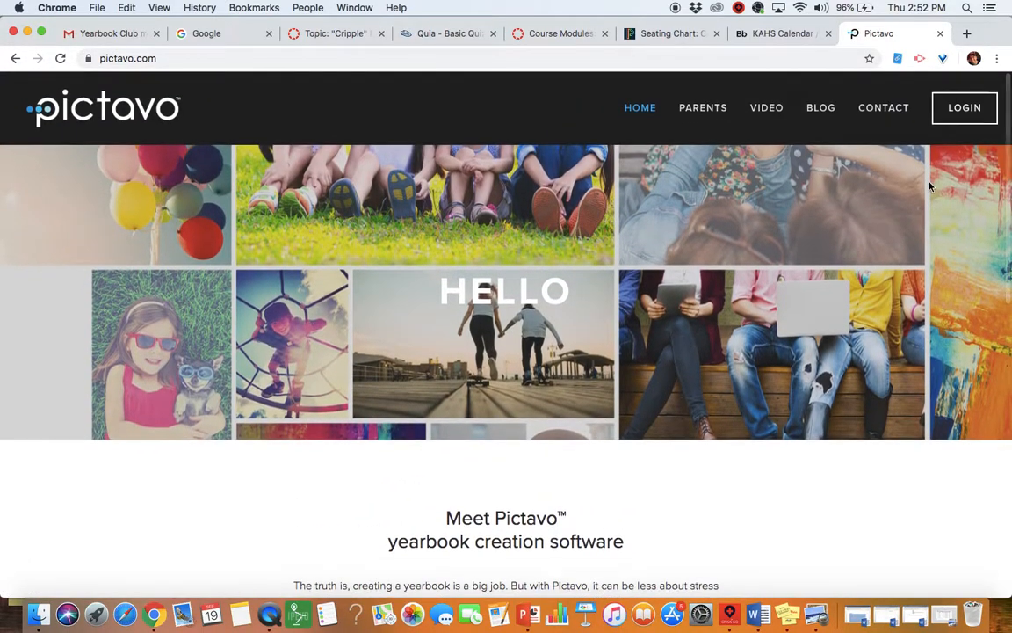
Step: Log in to Pictavo with the saved school account to reach the project dashboard
left_click(974, 109)
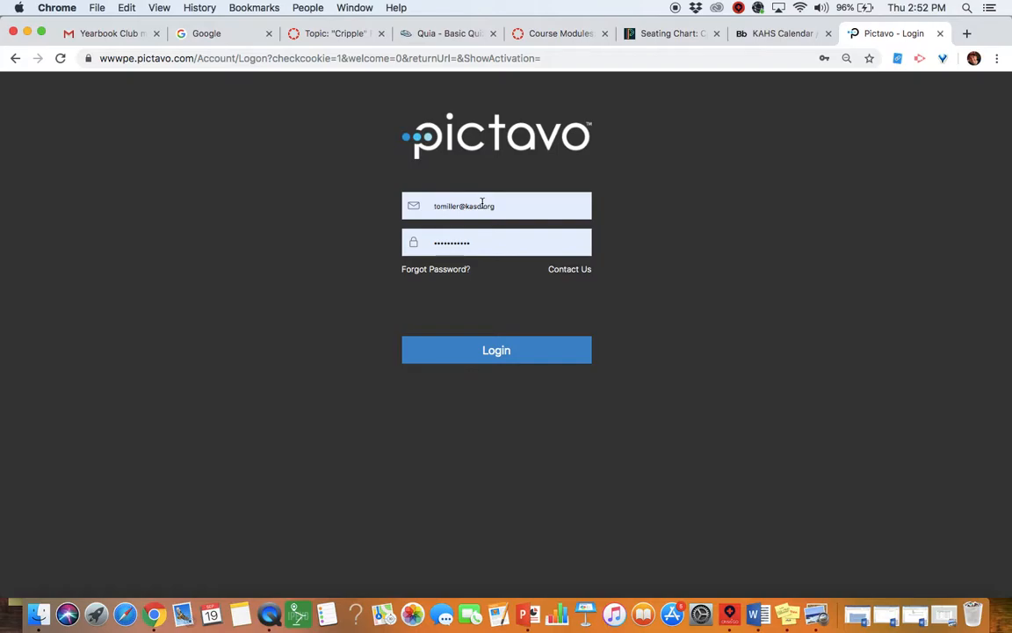
left_click(483, 205)
left_click(569, 200)
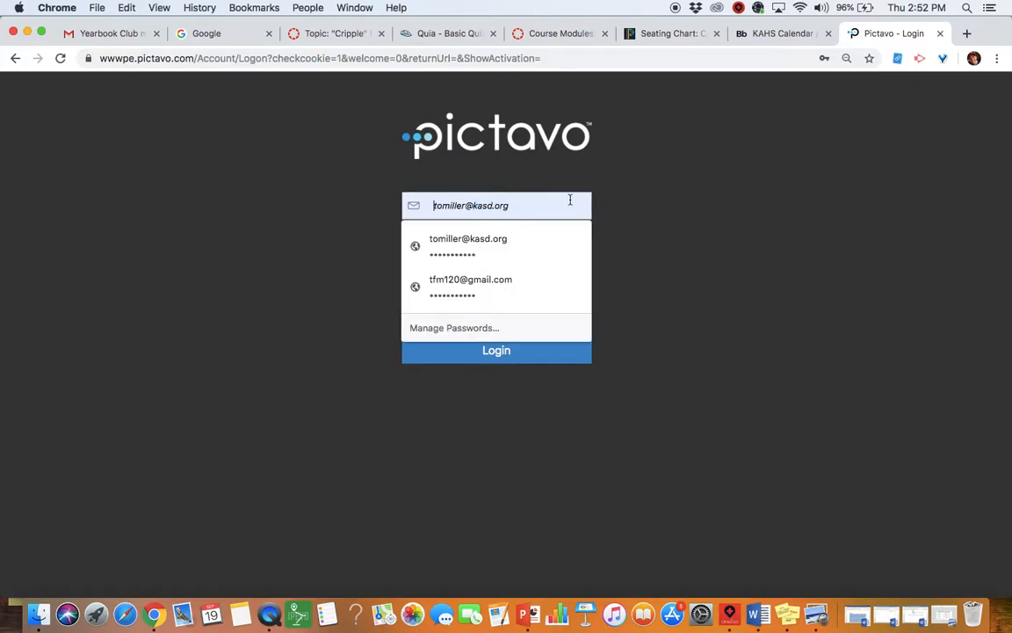
left_click(735, 249)
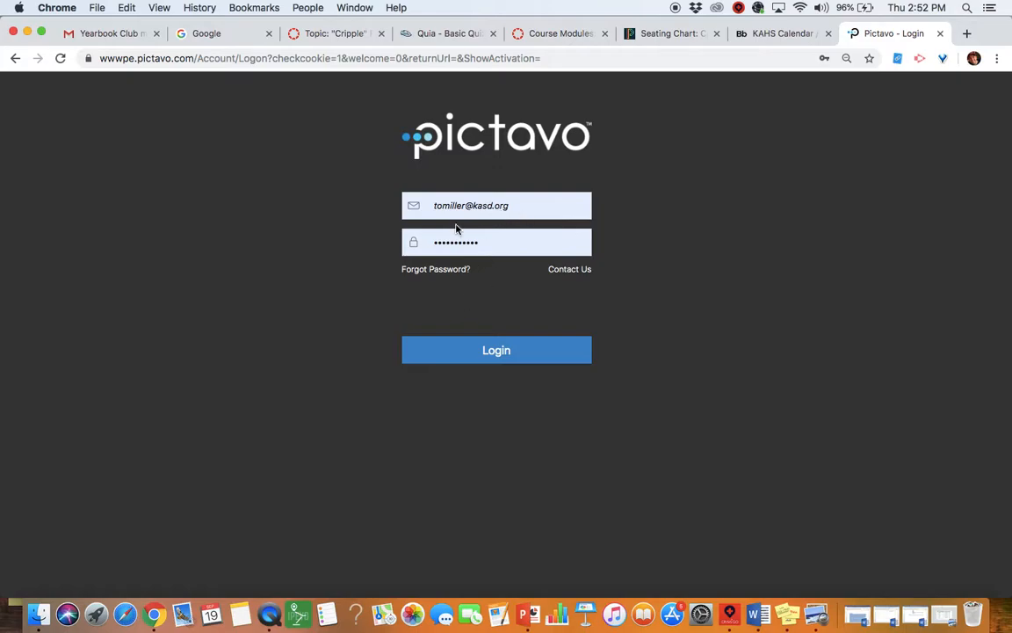
left_click(497, 353)
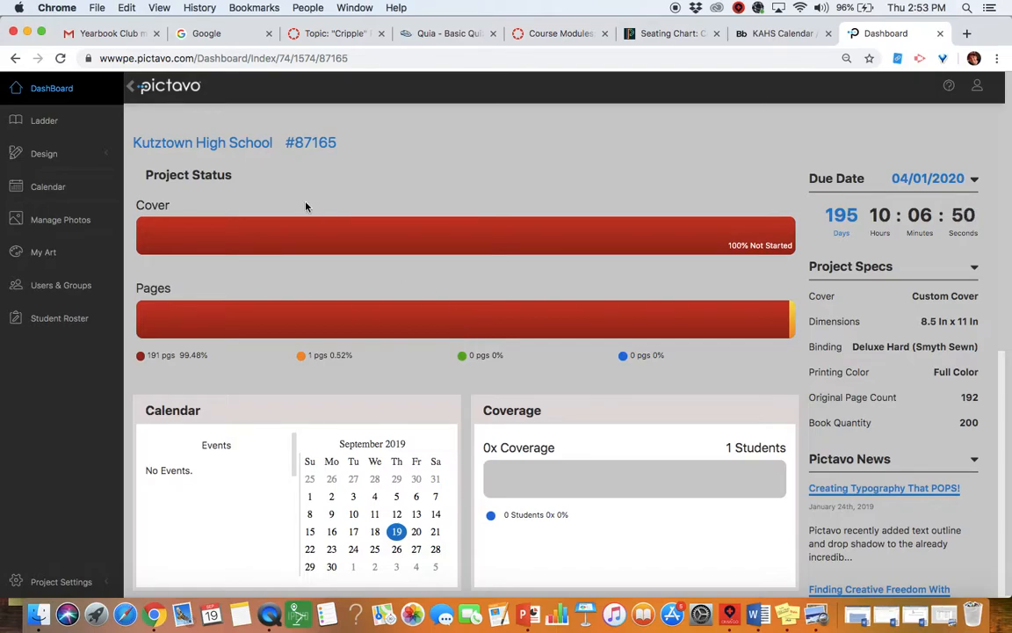
Step: Open the page Ladder, scroll to the 30–31 spread and select page 30
left_click(46, 127)
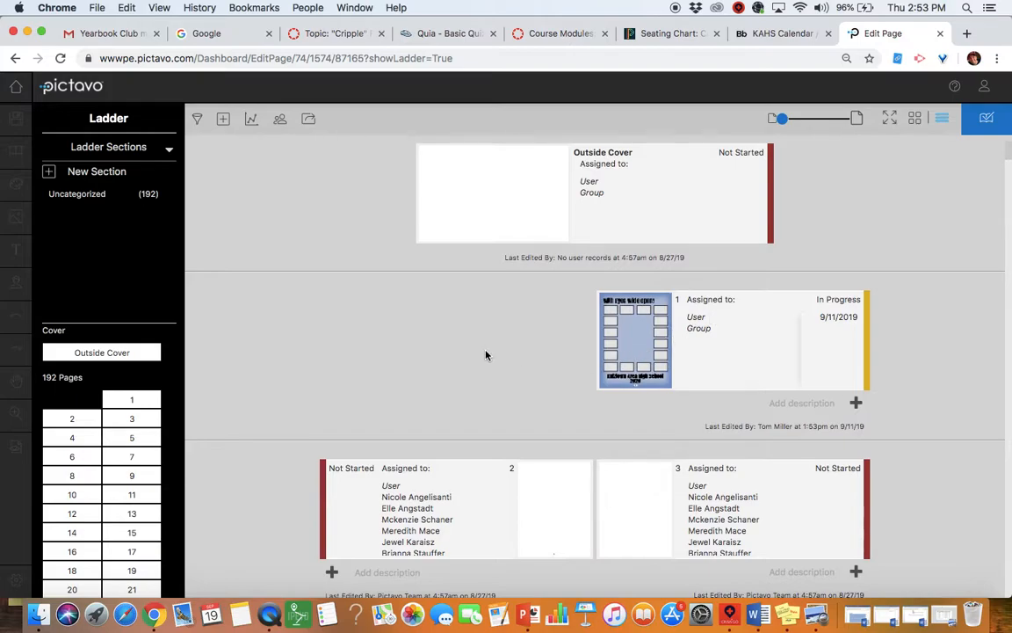
scroll(468, 354, "down", 7)
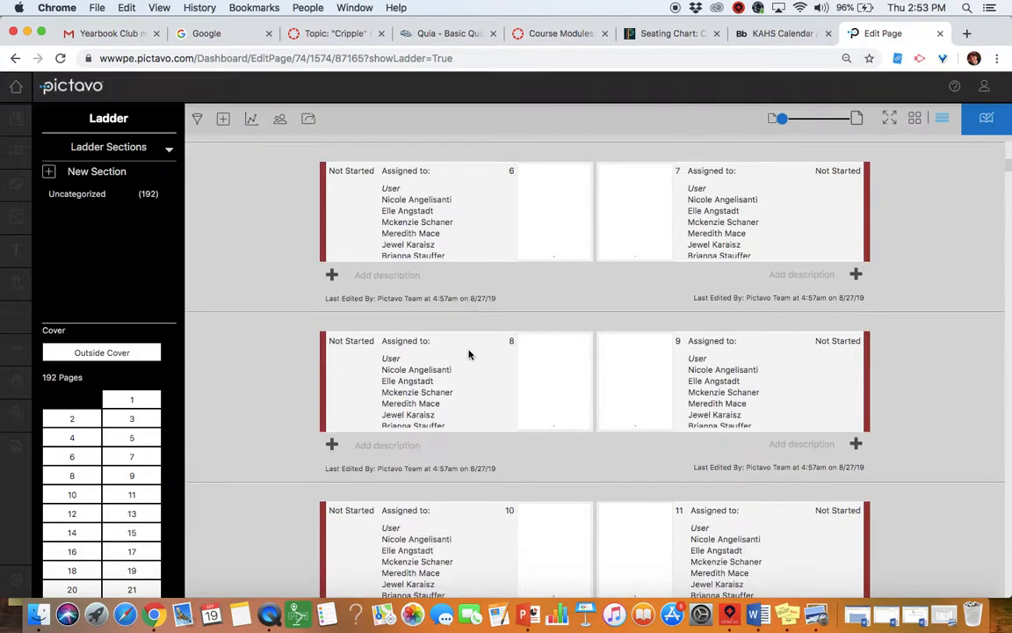
scroll(468, 354, "down", 10)
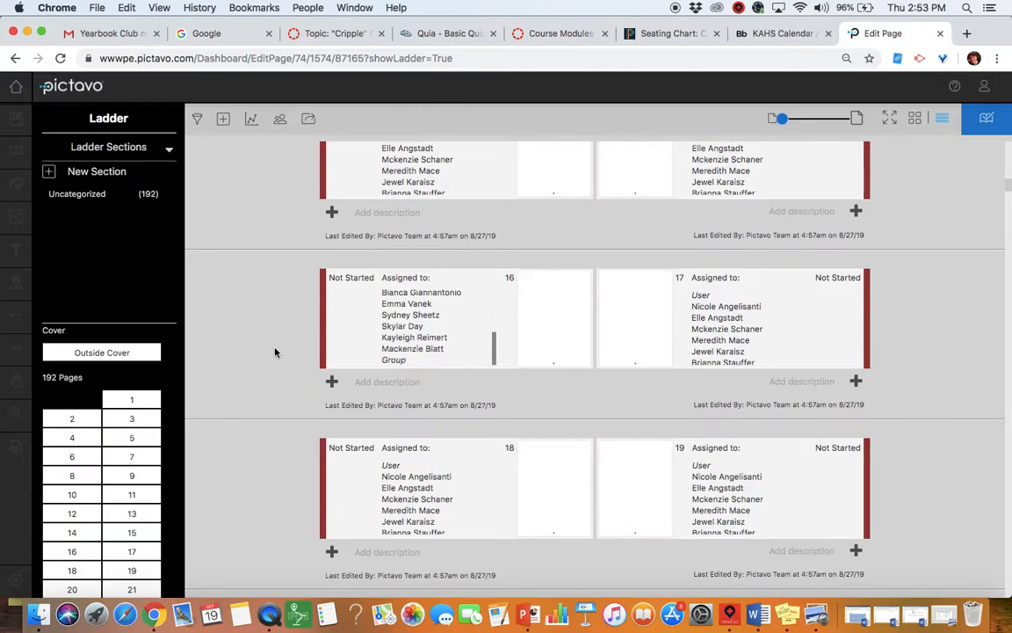
scroll(275, 353, "down", 20)
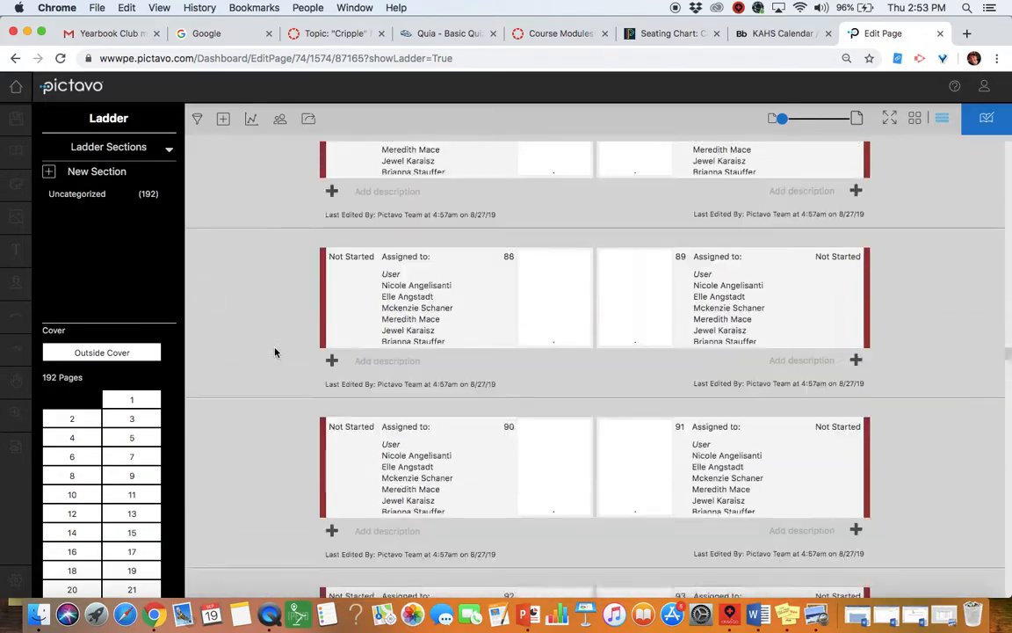
scroll(275, 352, "down", 20)
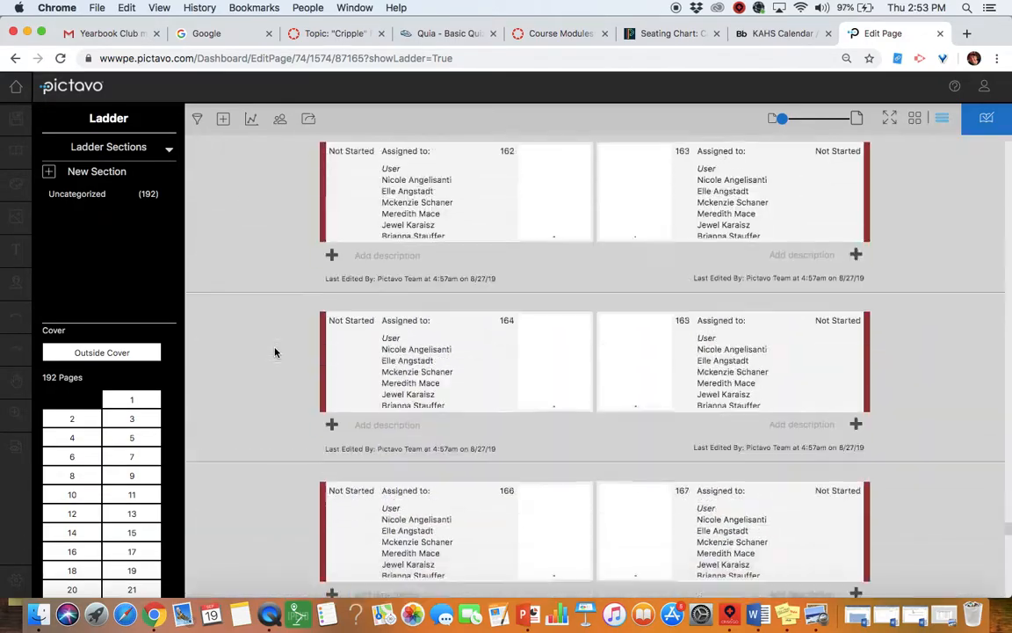
scroll(275, 352, "down", 20)
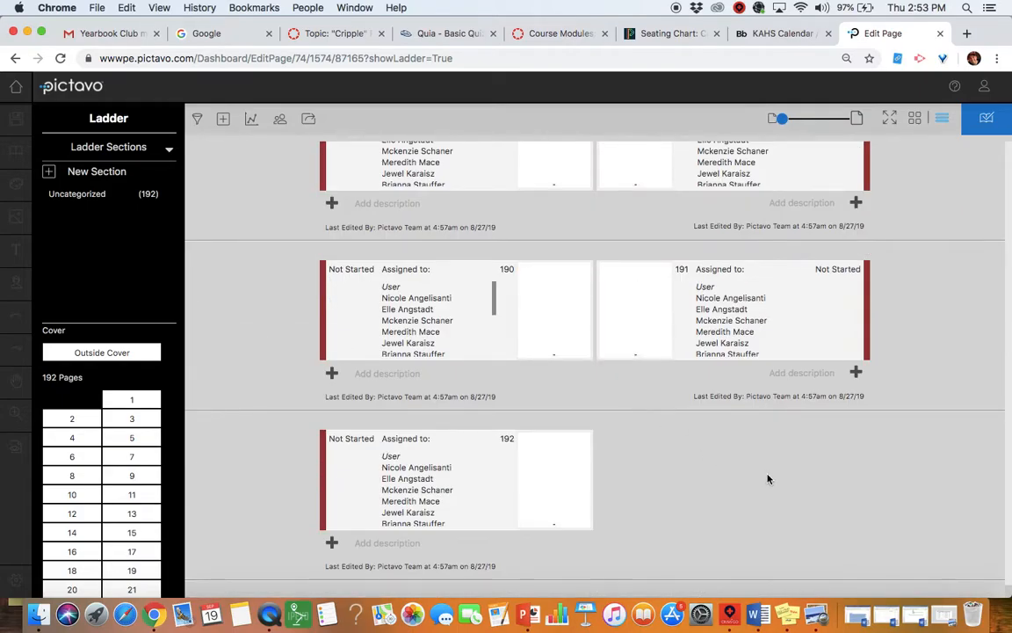
scroll(773, 479, "up", 20)
scroll(908, 472, "up", 20)
scroll(908, 473, "up", 10)
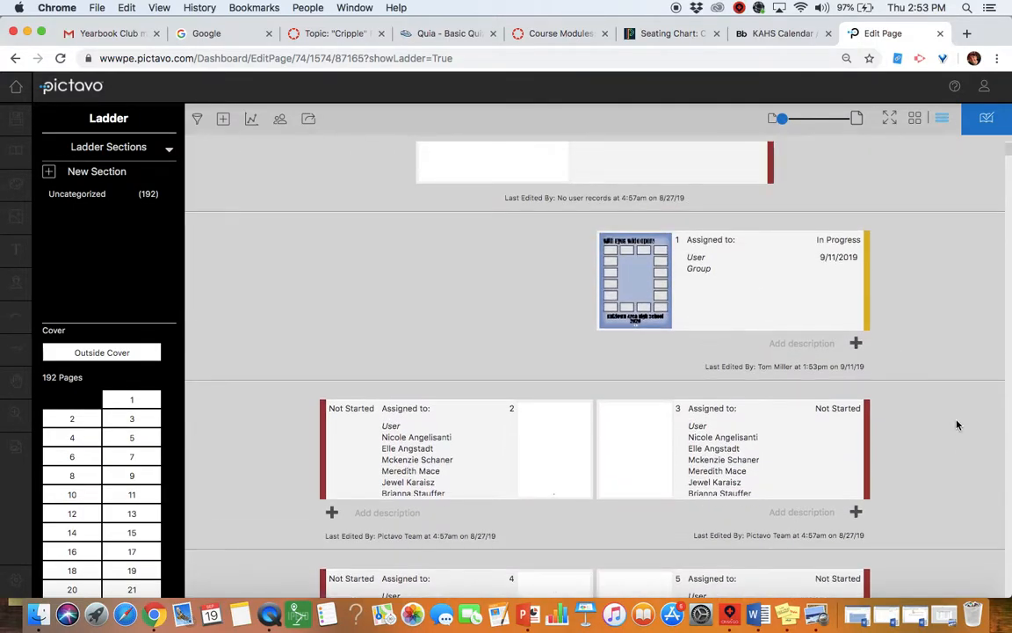
scroll(956, 403, "down", 5)
scroll(956, 402, "up", 3)
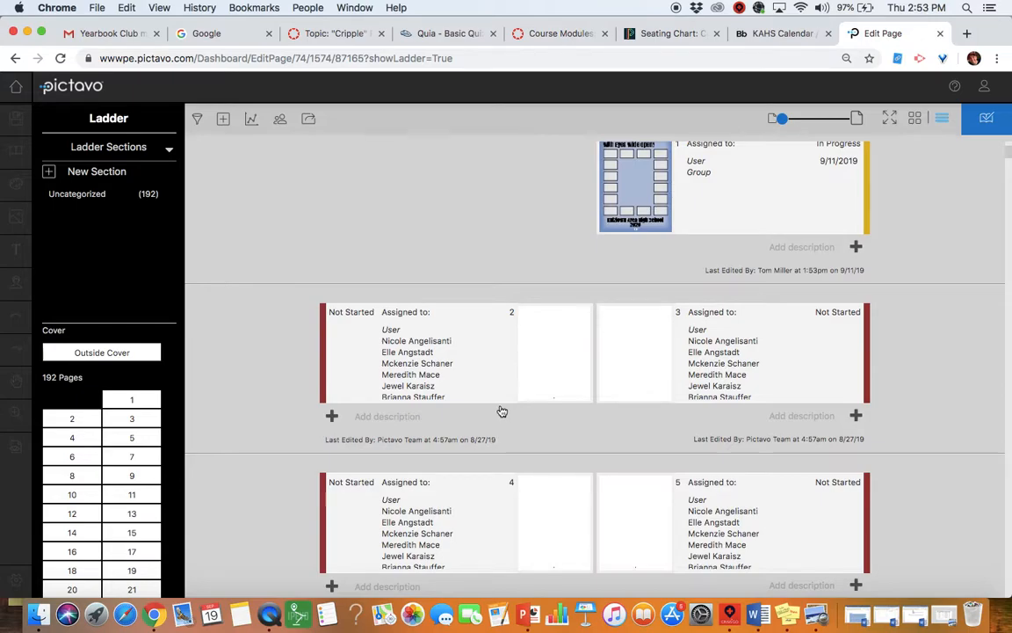
scroll(463, 389, "down", 3)
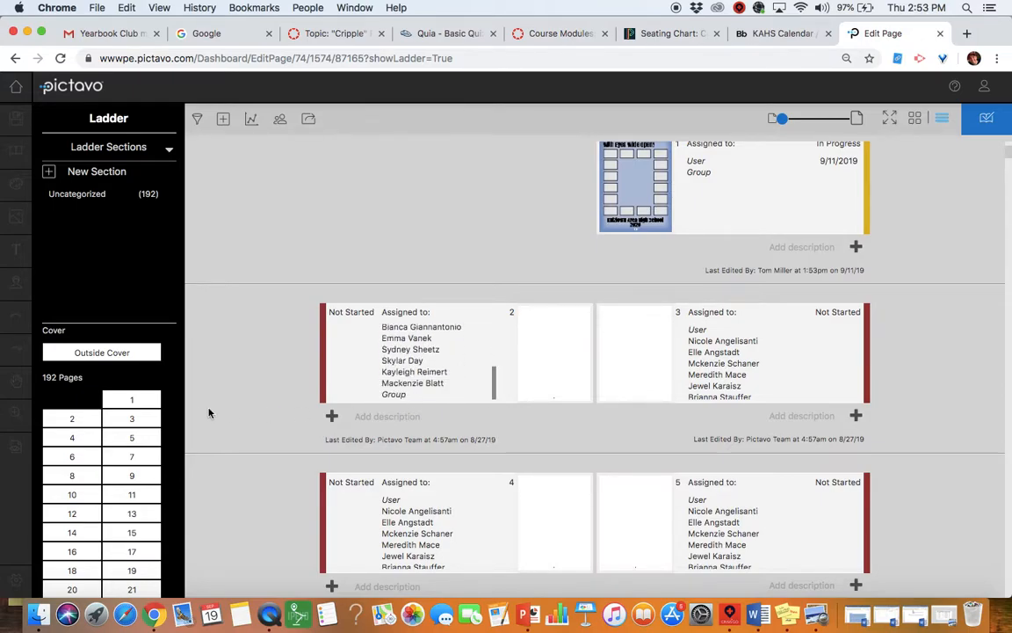
scroll(263, 380, "down", 20)
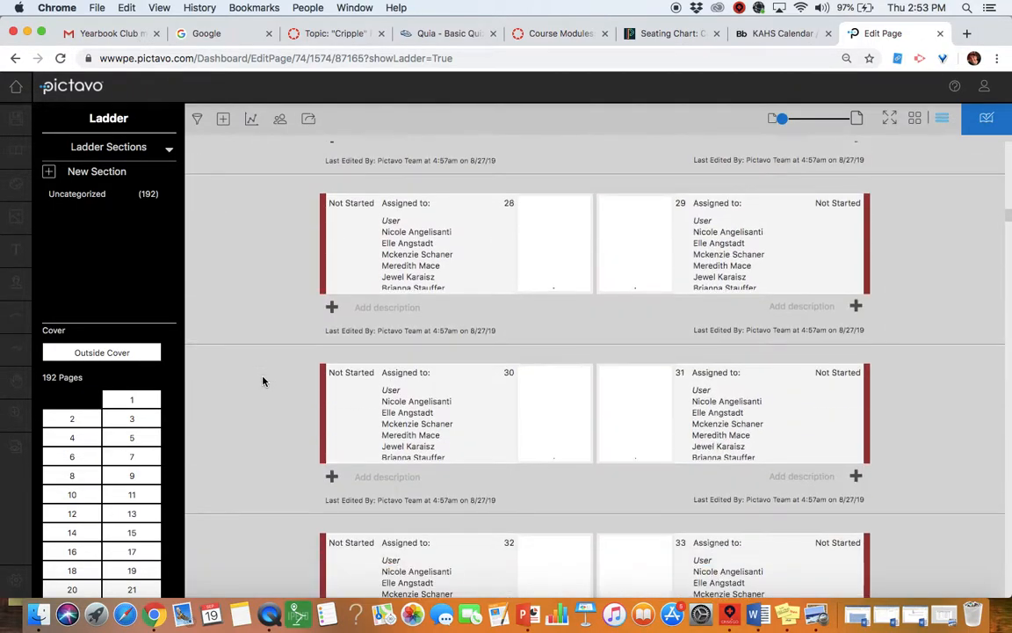
scroll(263, 381, "down", 1)
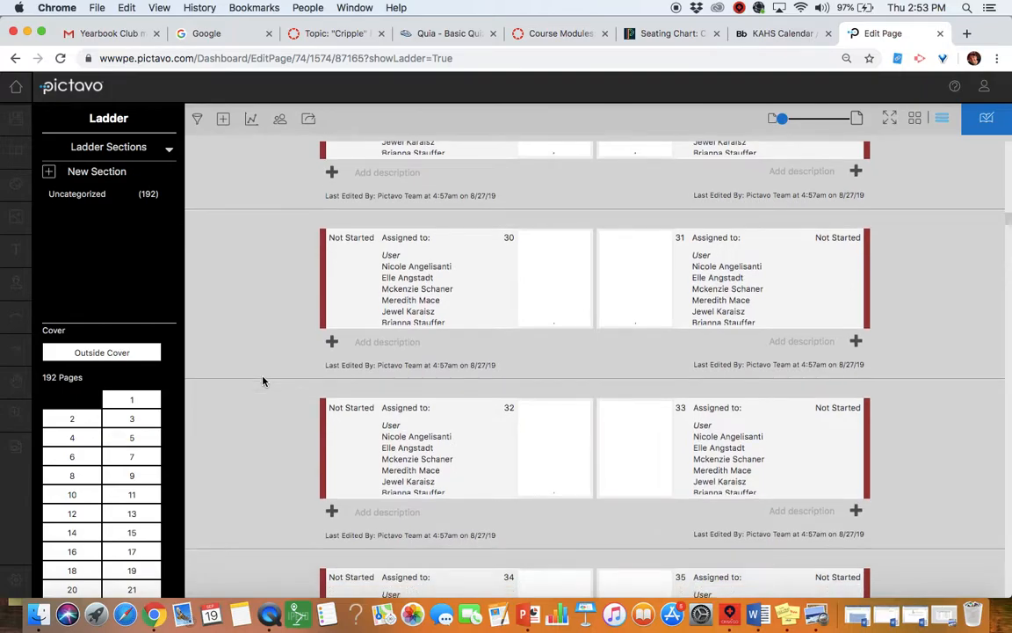
left_click(539, 286)
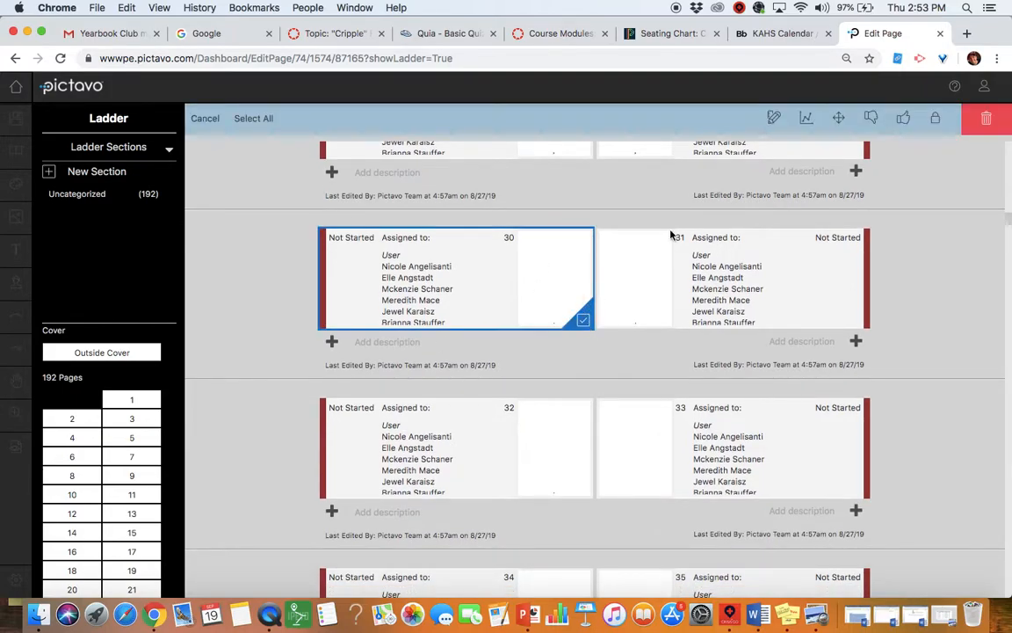
Step: Open the 30–31 spread in the editor and browse the backgrounds to the Scribbles collection
left_click(775, 118)
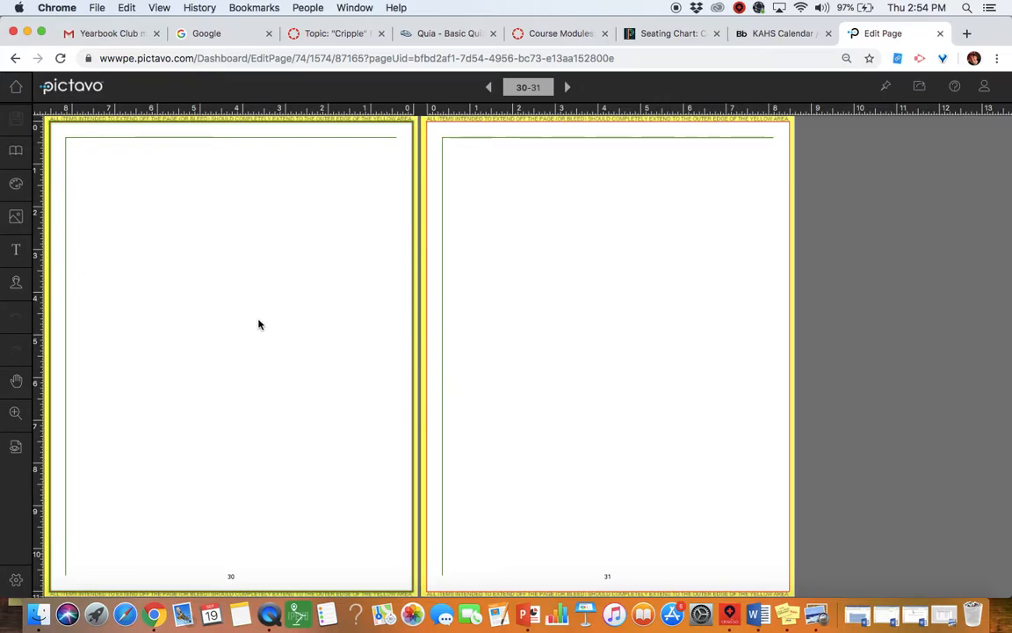
left_click(15, 185)
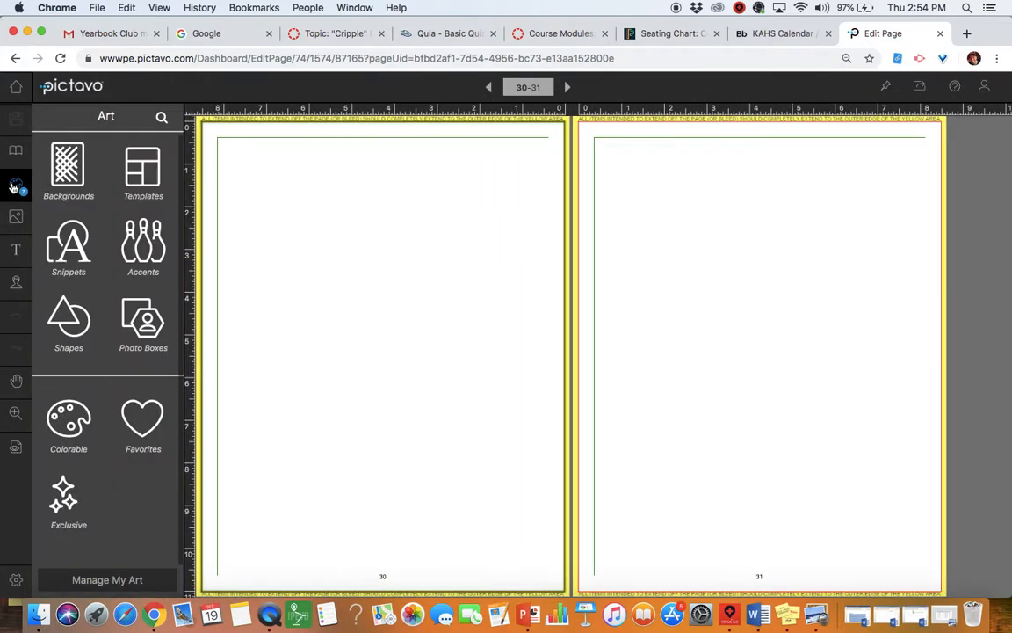
left_click(77, 178)
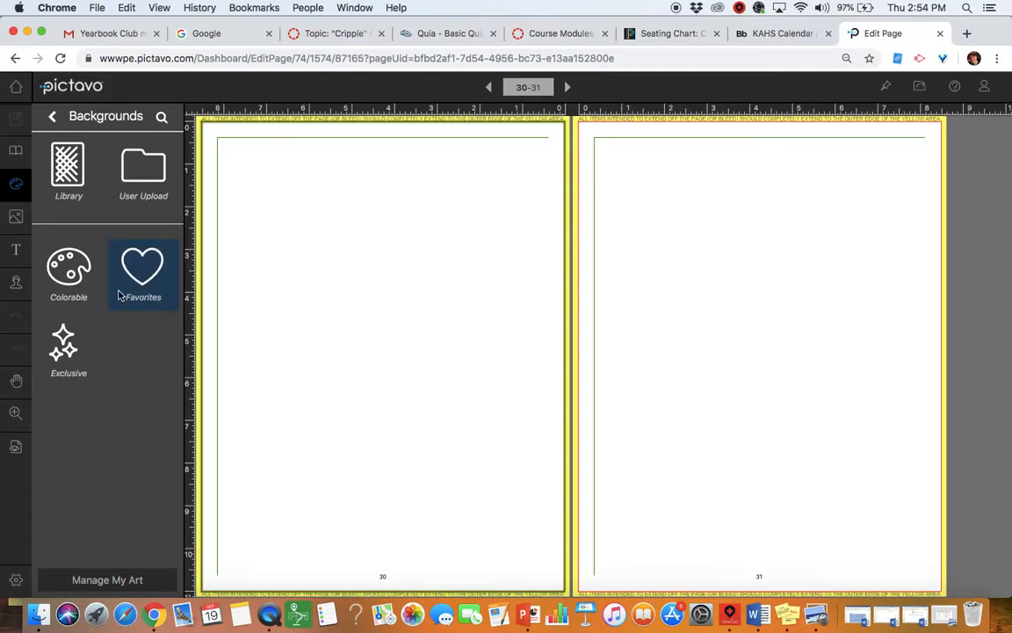
left_click(71, 178)
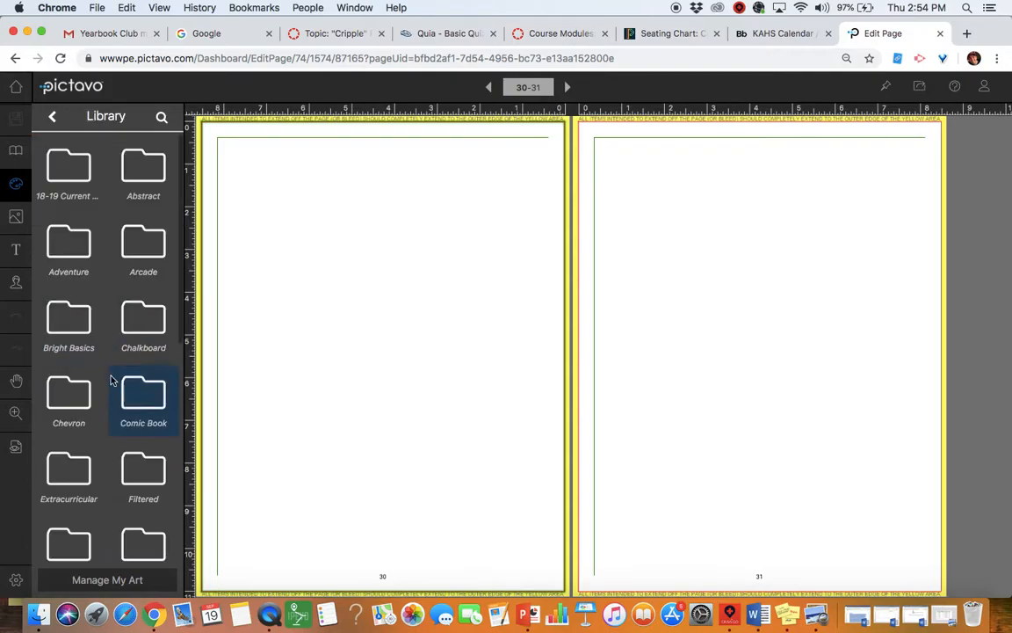
scroll(99, 294, "down", 5)
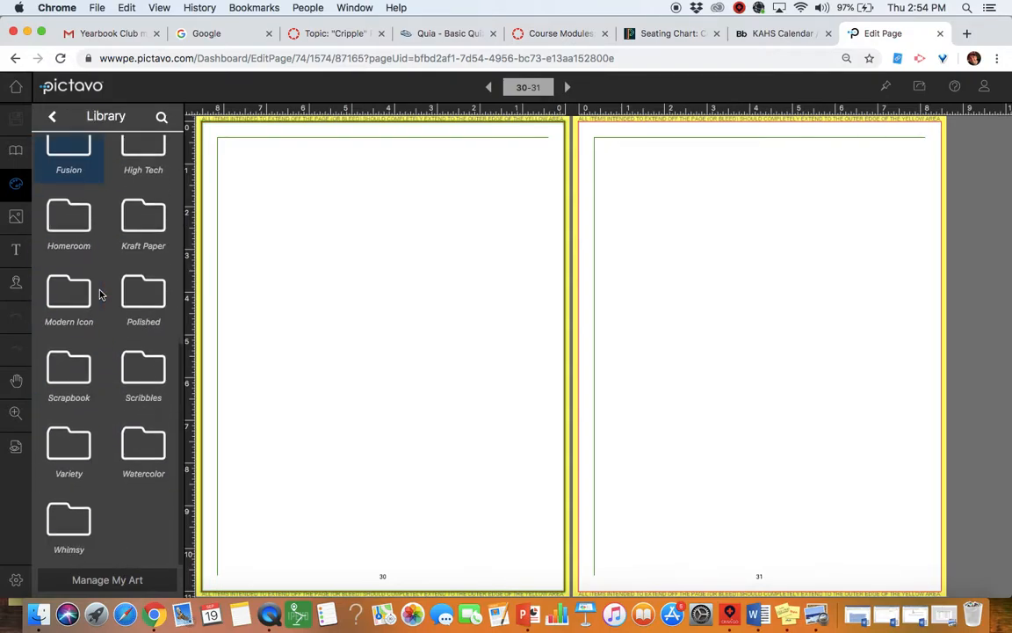
left_click(138, 363)
scroll(140, 391, "down", 6)
scroll(138, 404, "down", 4)
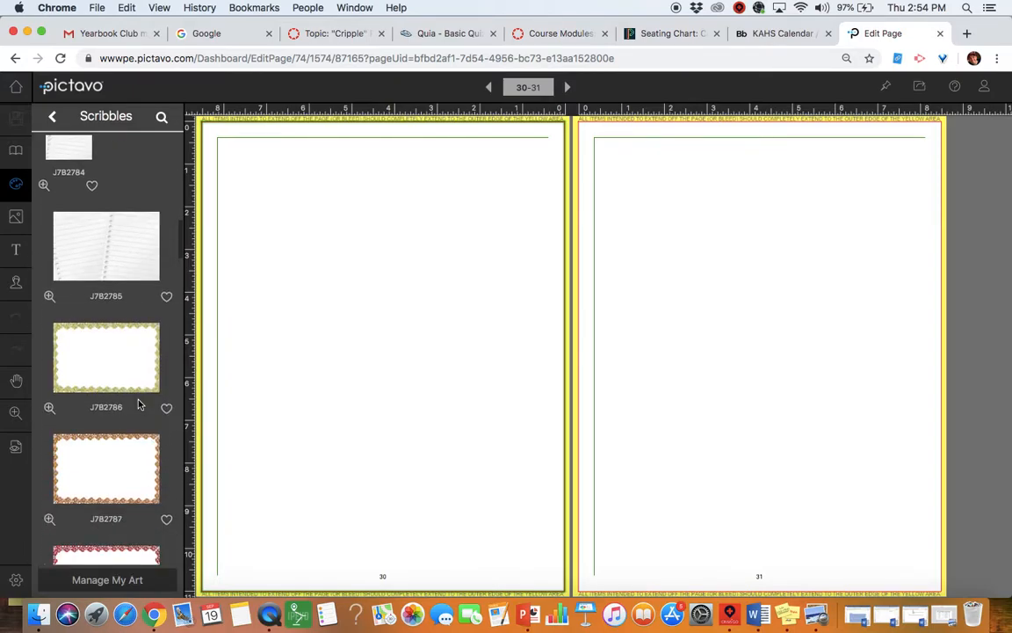
Step: Link pages 30–31 and stretch the yellow J7B786 scribble border across the spread at 100 opacity
left_click_drag(104, 368, 409, 323)
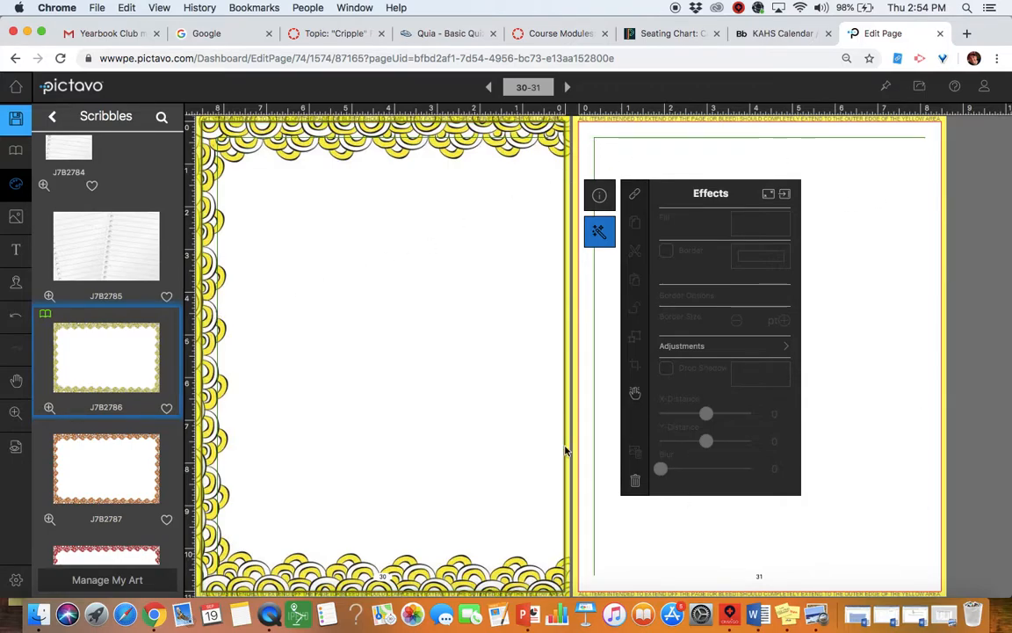
left_click(635, 202)
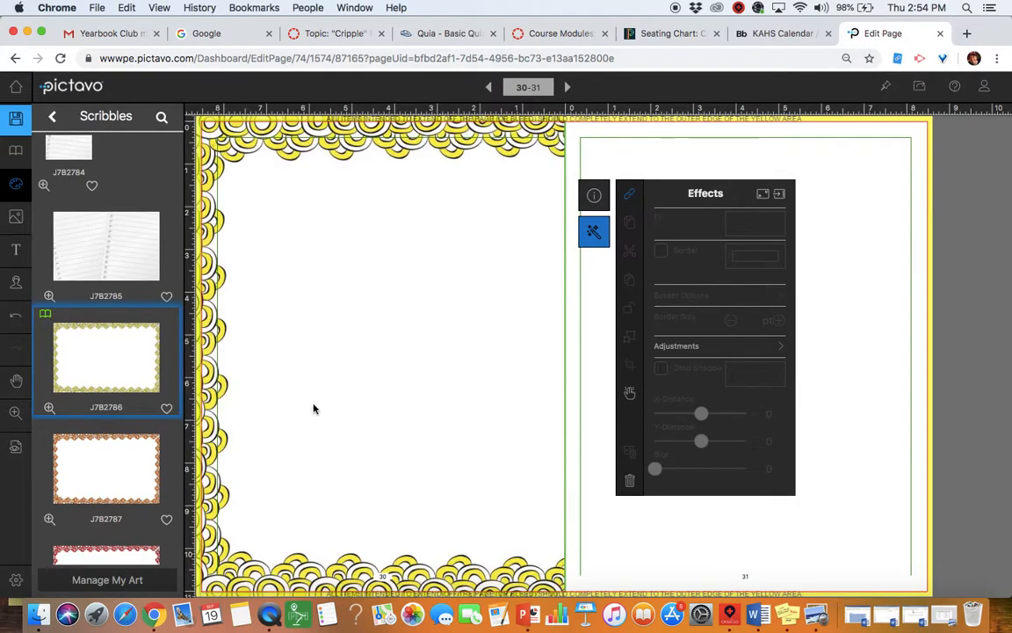
left_click_drag(91, 355, 455, 359)
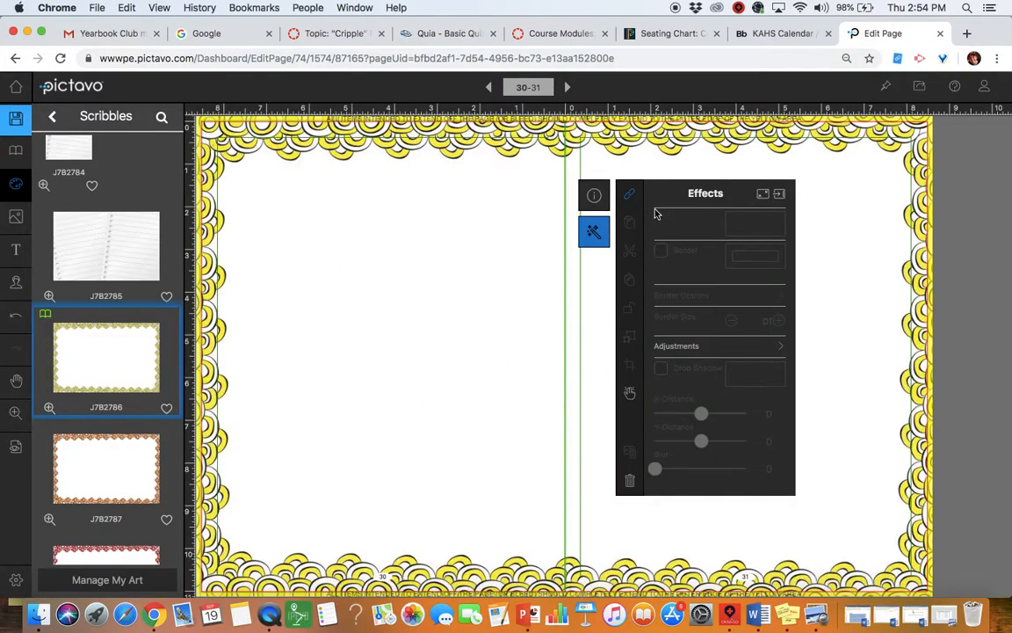
left_click(595, 195)
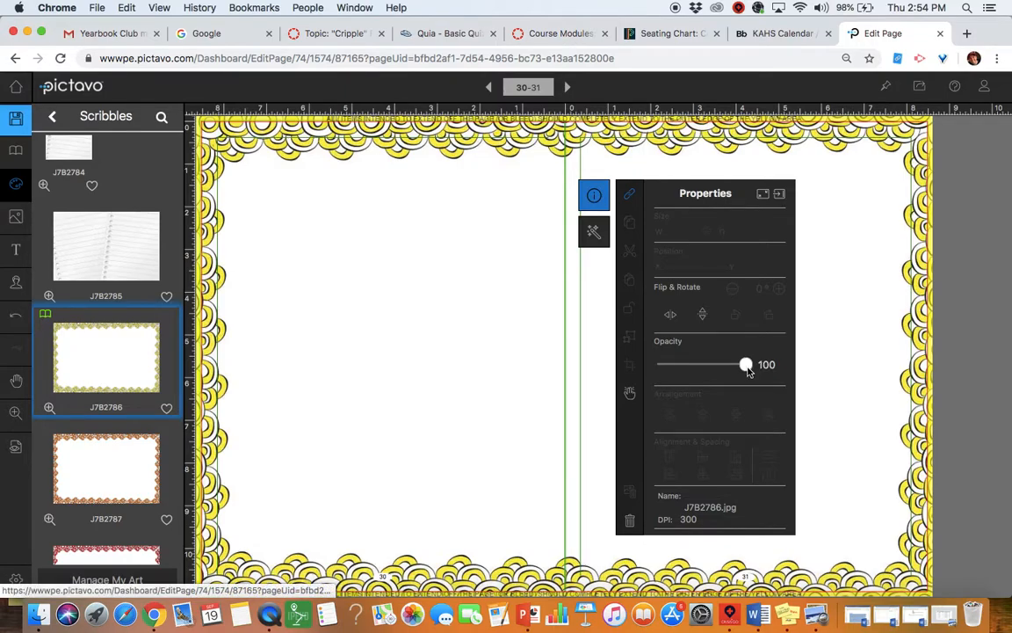
mouse_move(747, 370)
left_mouse_down()
mouse_move(672, 367)
mouse_move(746, 369)
left_mouse_up()
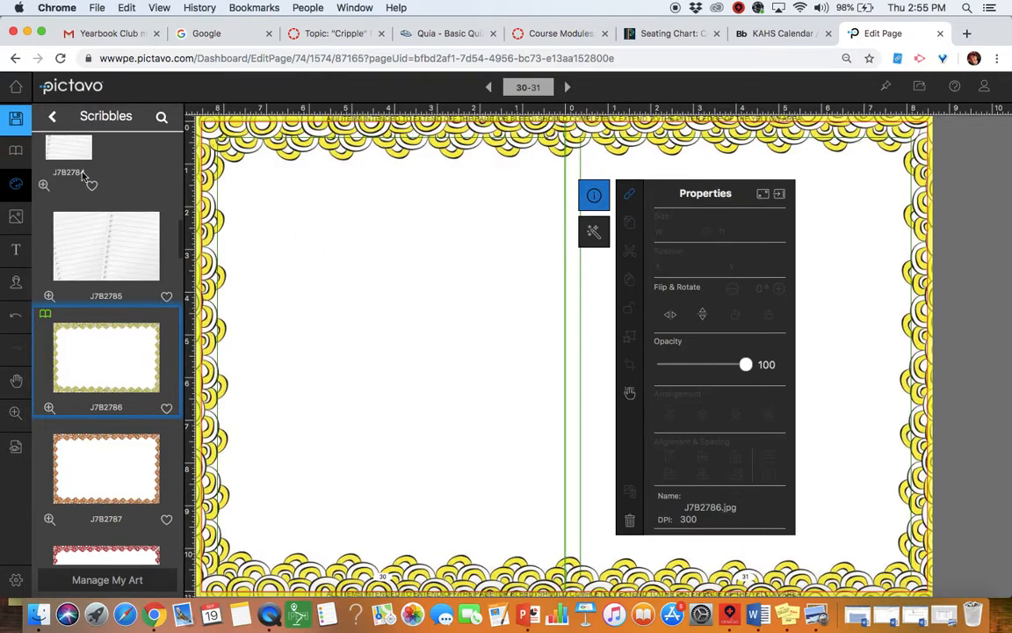
Step: Save the spread with its new scribble border
left_click(15, 121)
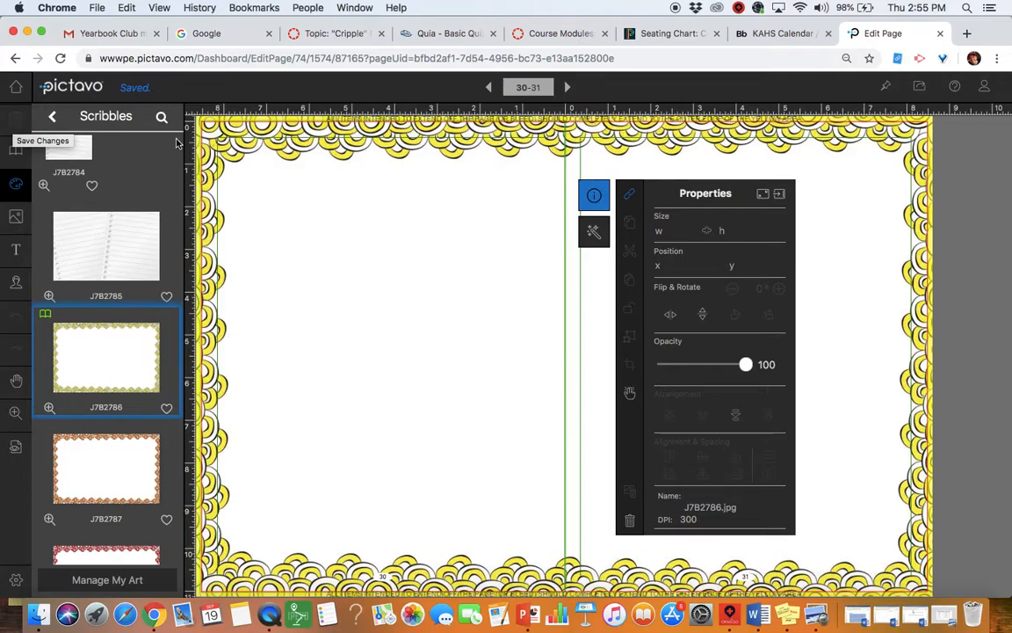
left_click(53, 117)
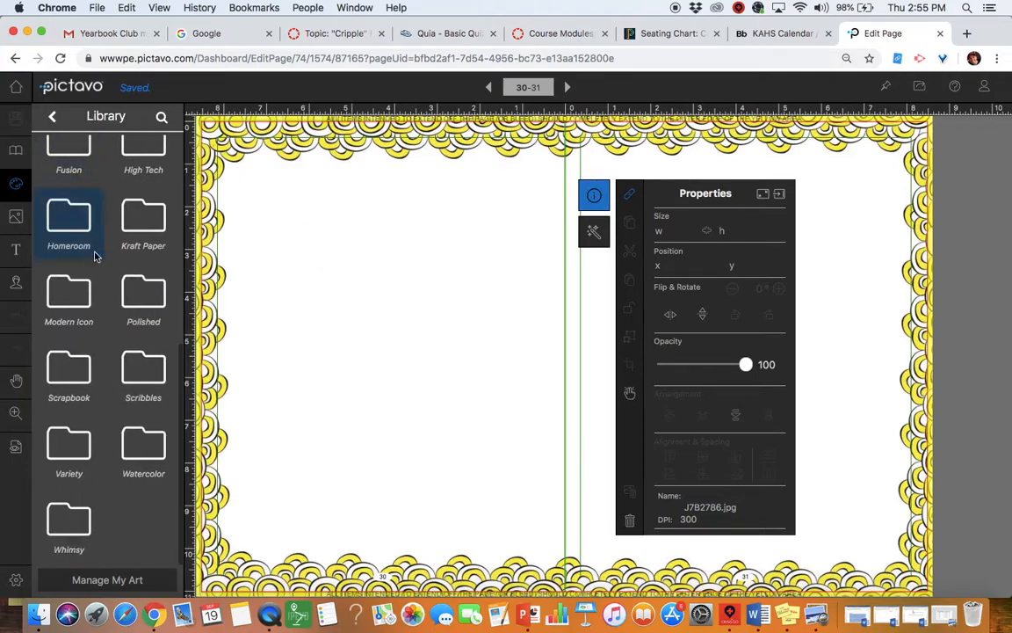
scroll(83, 237, "up", 10)
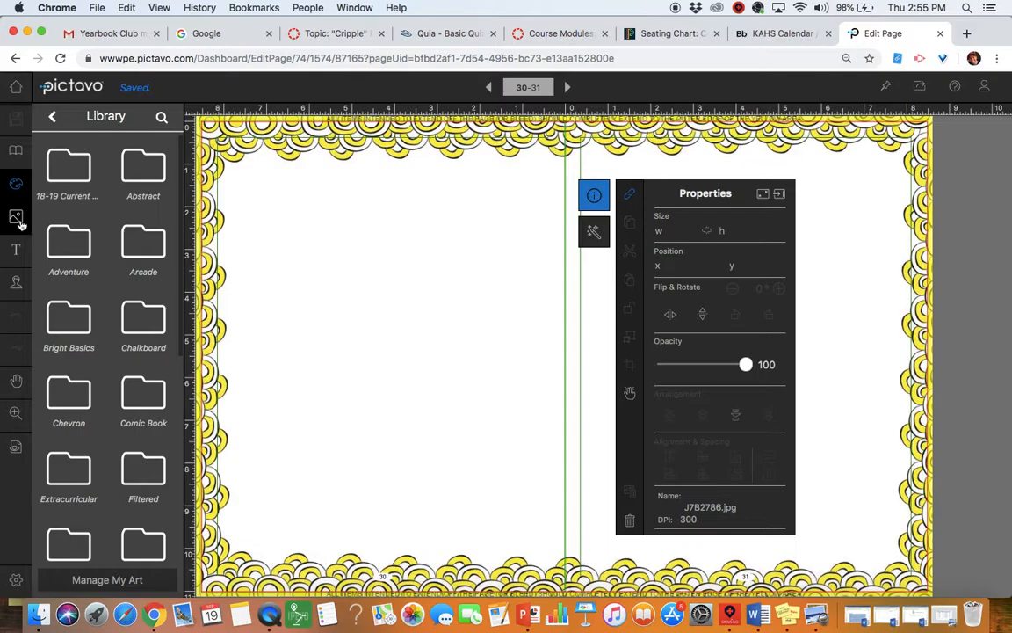
Step: Add a 'Practice!!!!' headline in page 30's top-left corner and save
left_click(17, 252)
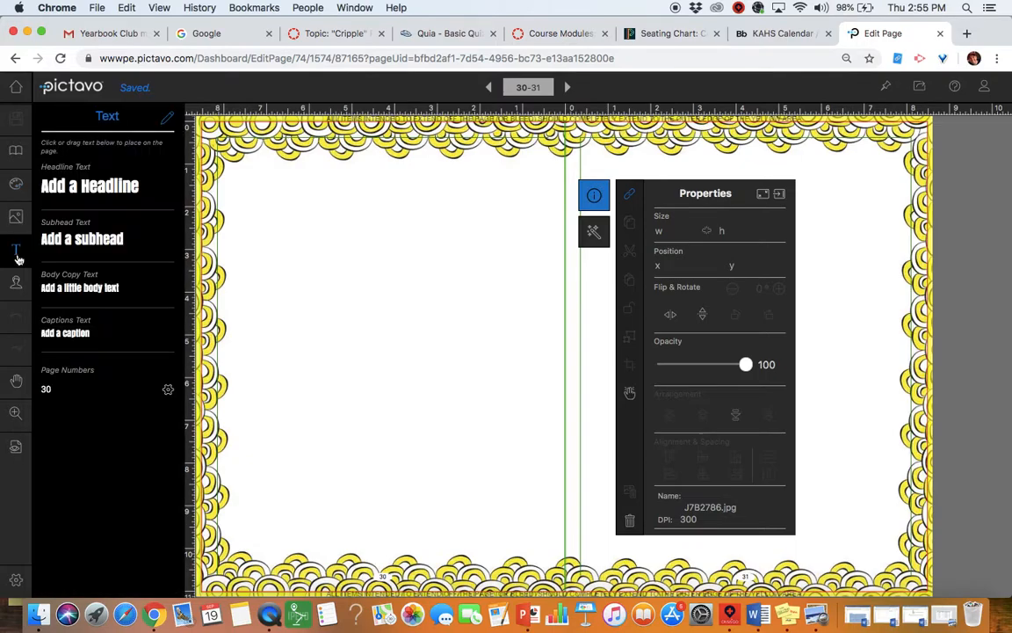
left_click(94, 187)
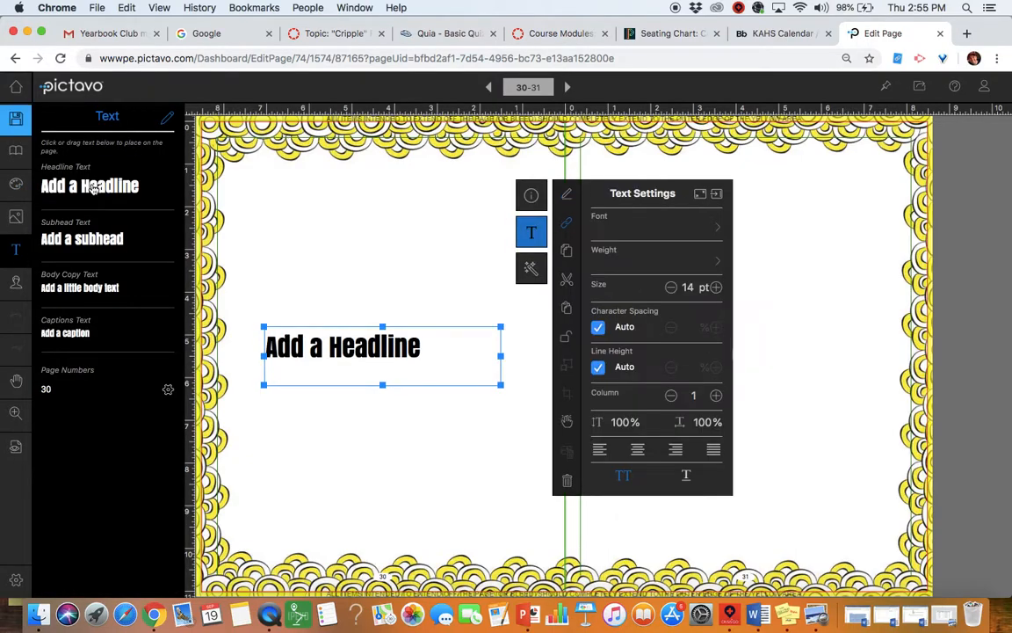
double_click(382, 355)
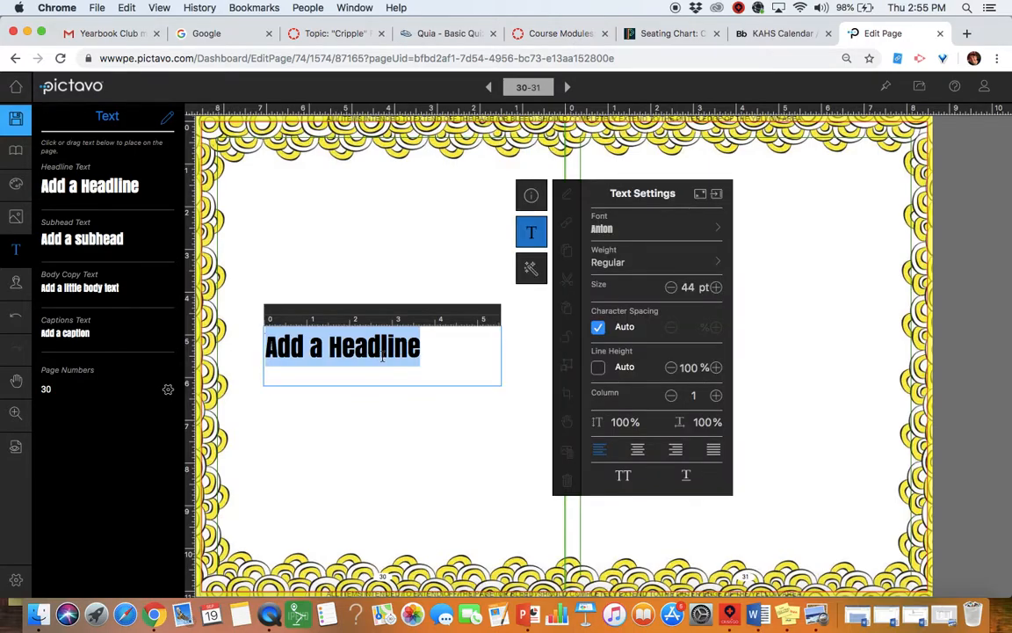
type("Po")
key("BackSpace")
type("ractice!!!!")
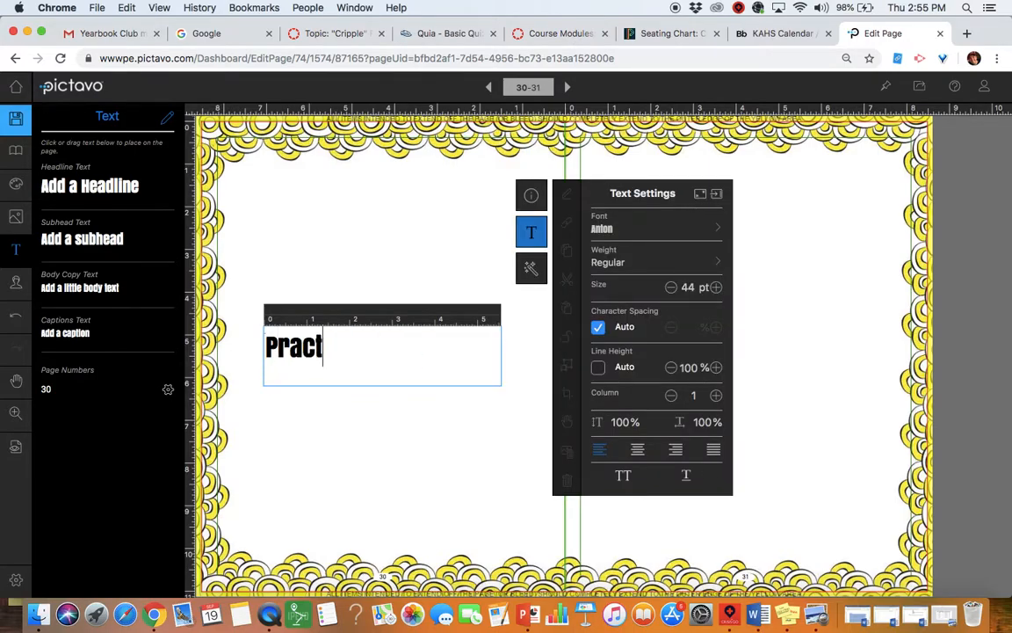
left_click(406, 424)
left_click_drag(362, 355, 312, 164)
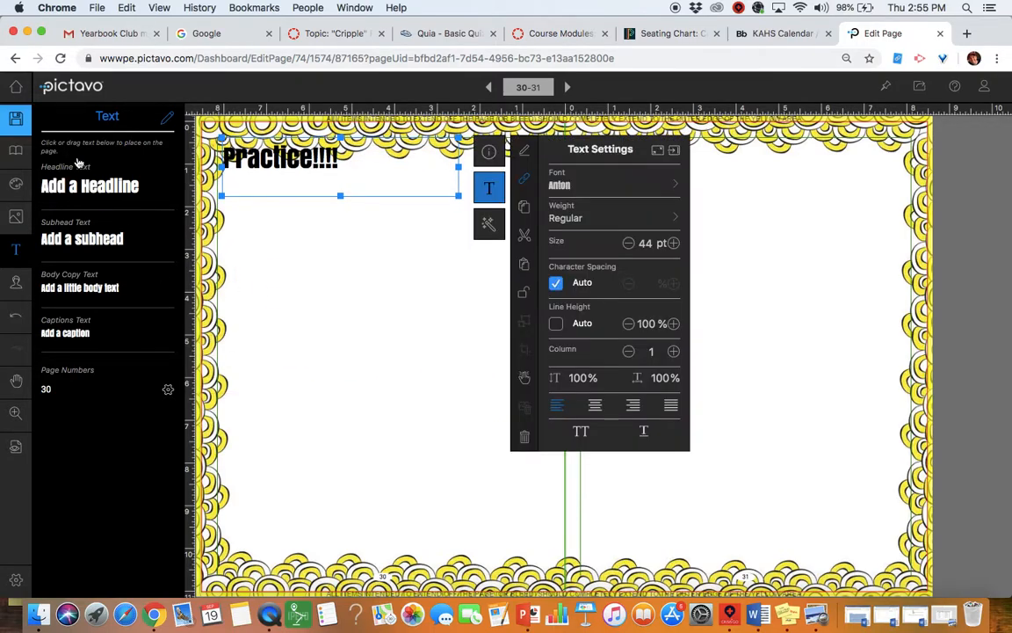
left_click(18, 116)
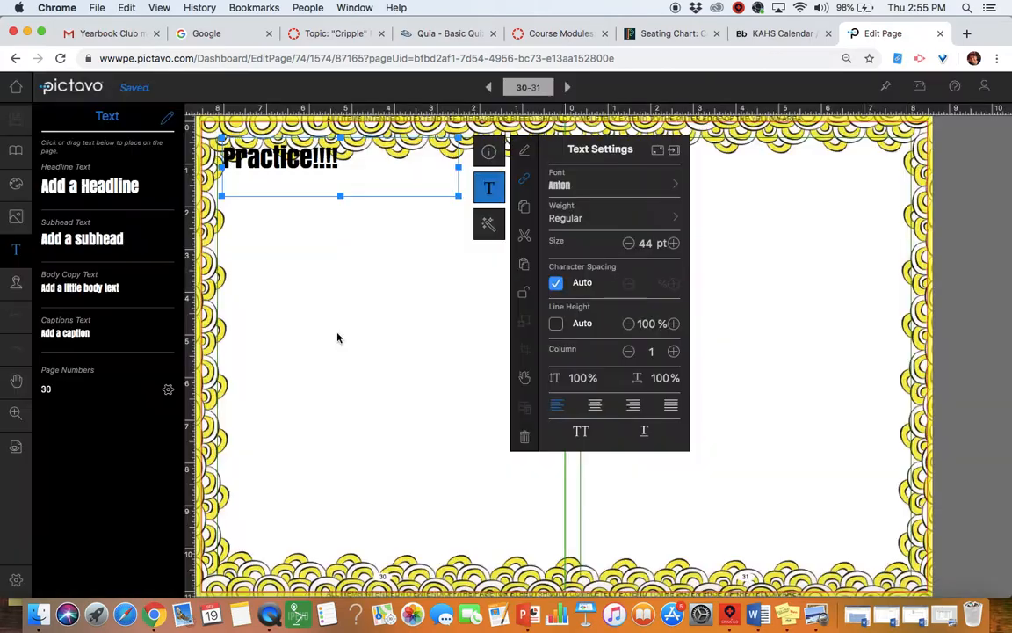
Step: Add a narrow 'A little bit smaller!' subhead near the top of page 30
left_click(339, 339)
left_click(107, 249)
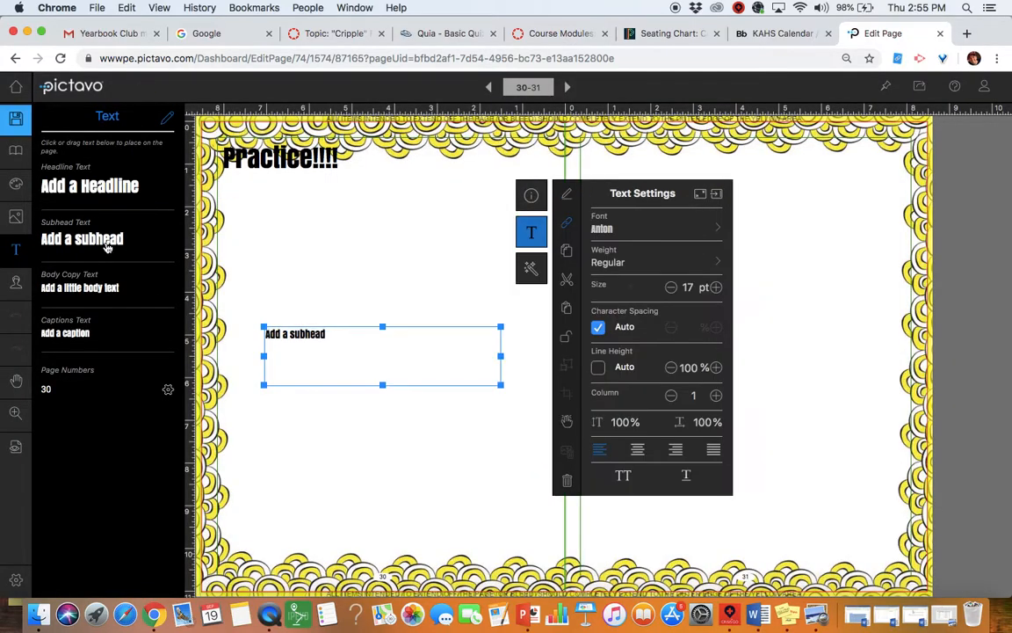
double_click(356, 359)
type("A")
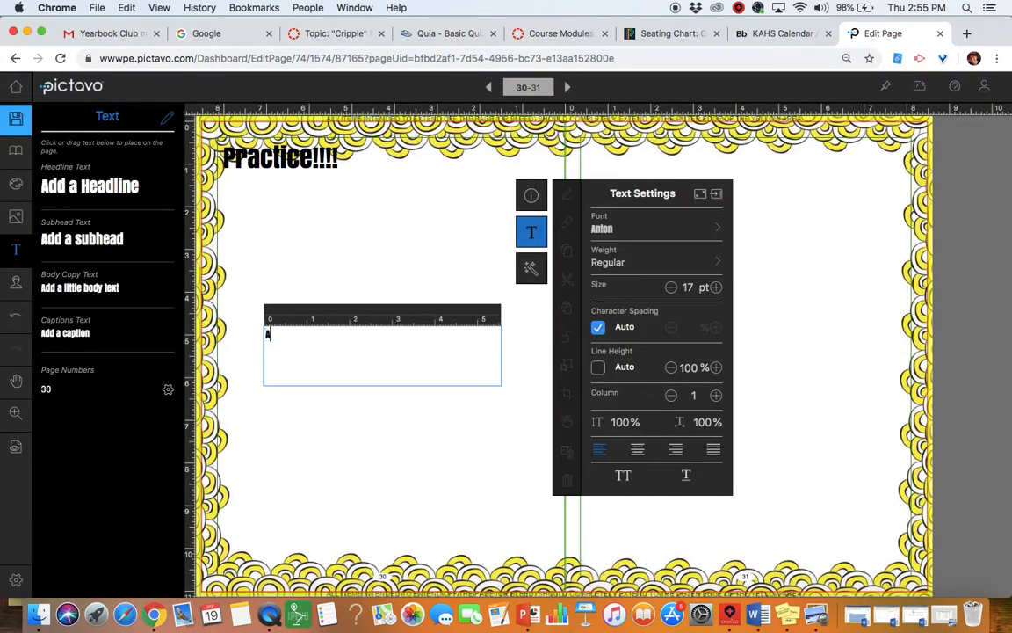
type(" little bit smaller!")
left_click(403, 481)
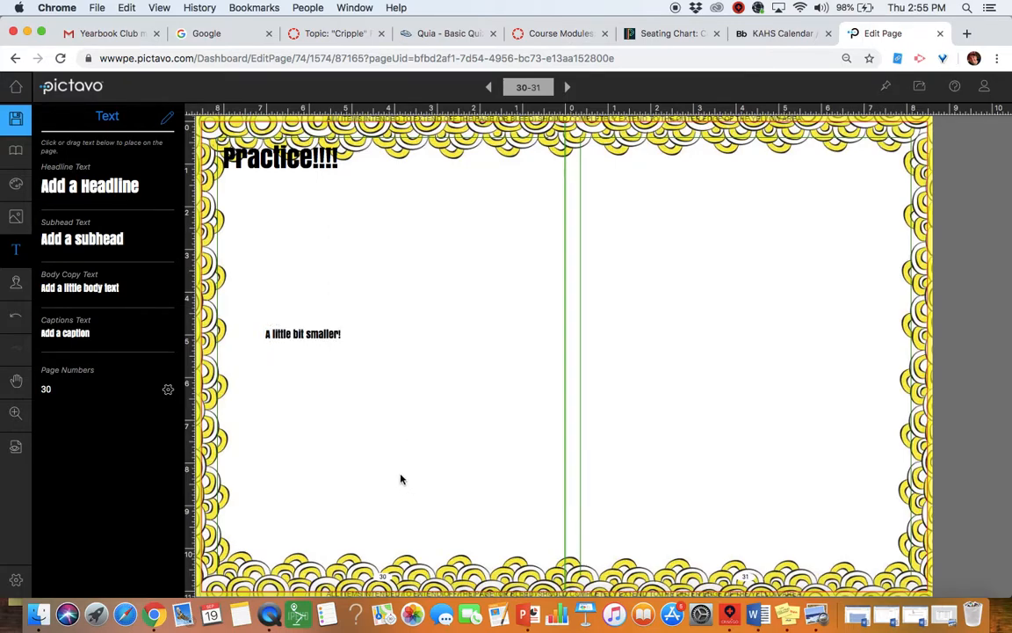
left_click_drag(346, 361, 389, 428)
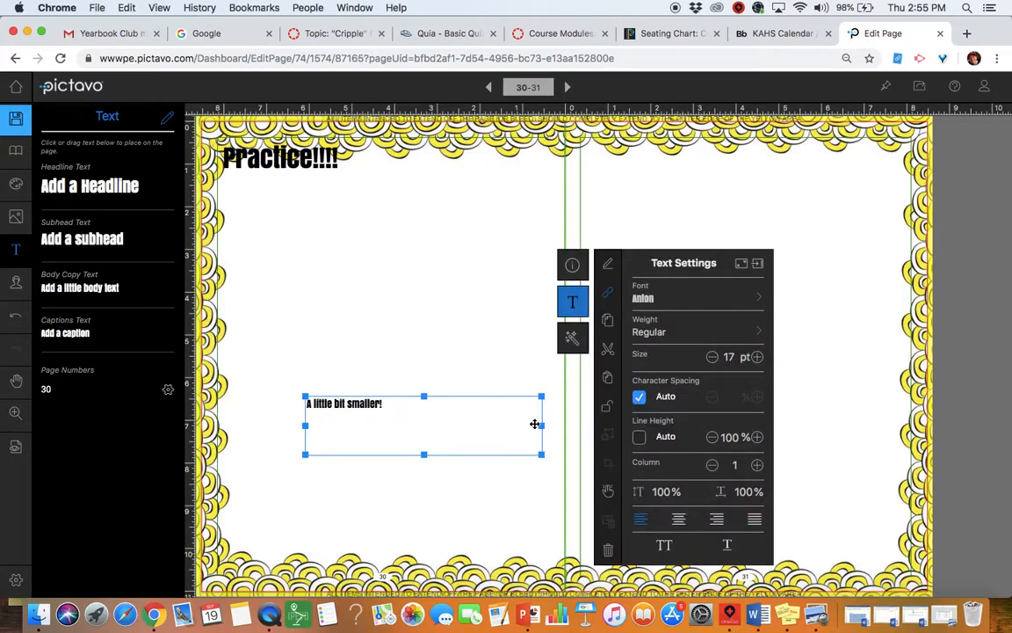
left_click_drag(542, 426, 389, 424)
left_click_drag(335, 424, 514, 183)
left_click(383, 392)
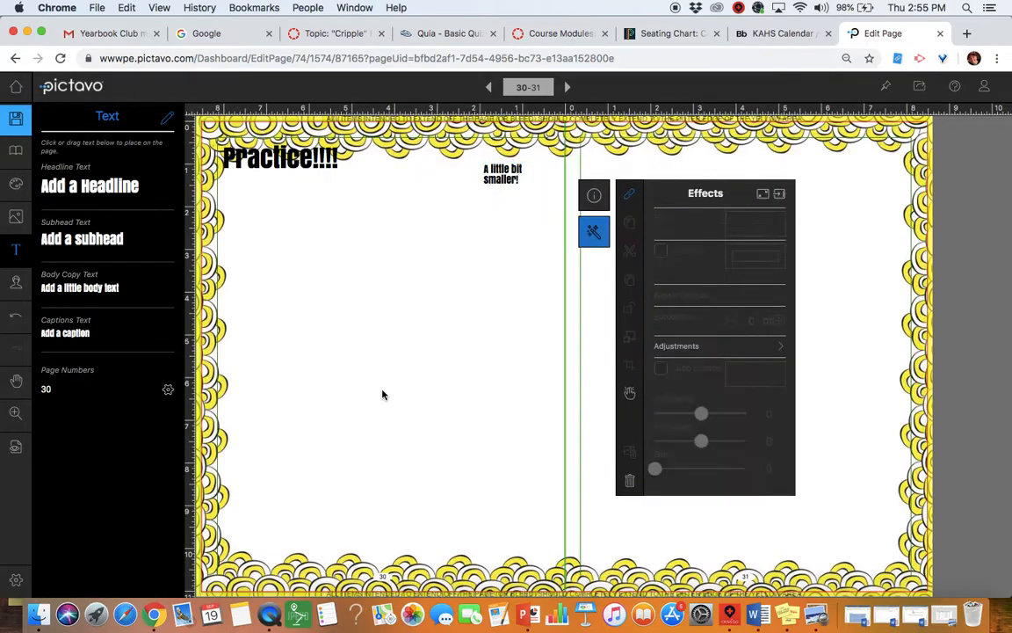
Step: Draw a square photo box sized just below the Practice!!!! headline, then copy it
left_click(15, 187)
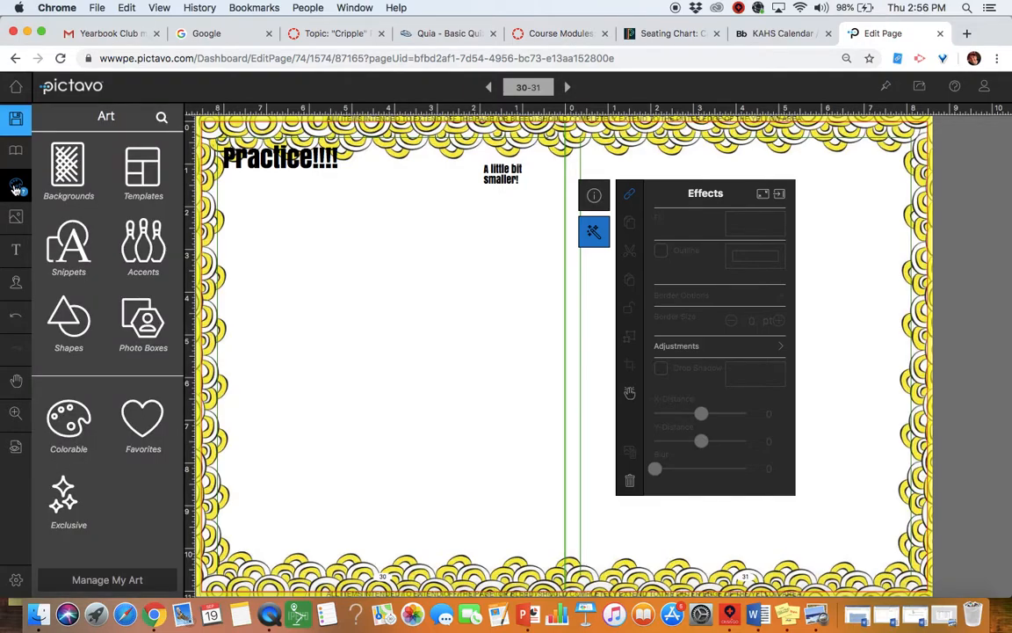
left_click(143, 321)
left_click(78, 167)
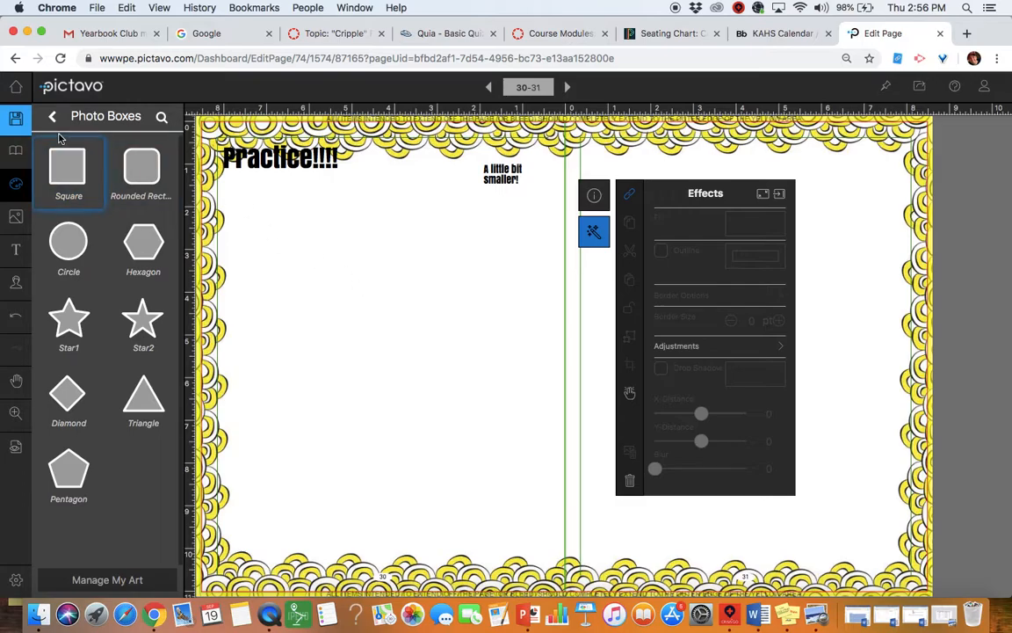
left_click_drag(246, 198, 428, 331)
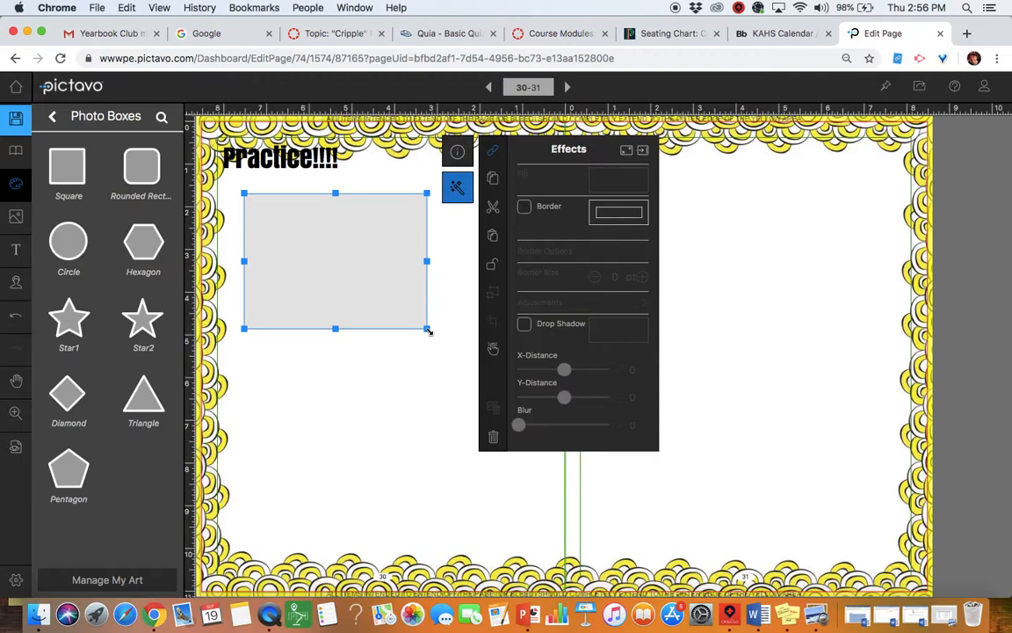
left_click_drag(339, 246, 313, 239)
left_click_drag(405, 259, 314, 259)
left_click_drag(266, 326, 266, 249)
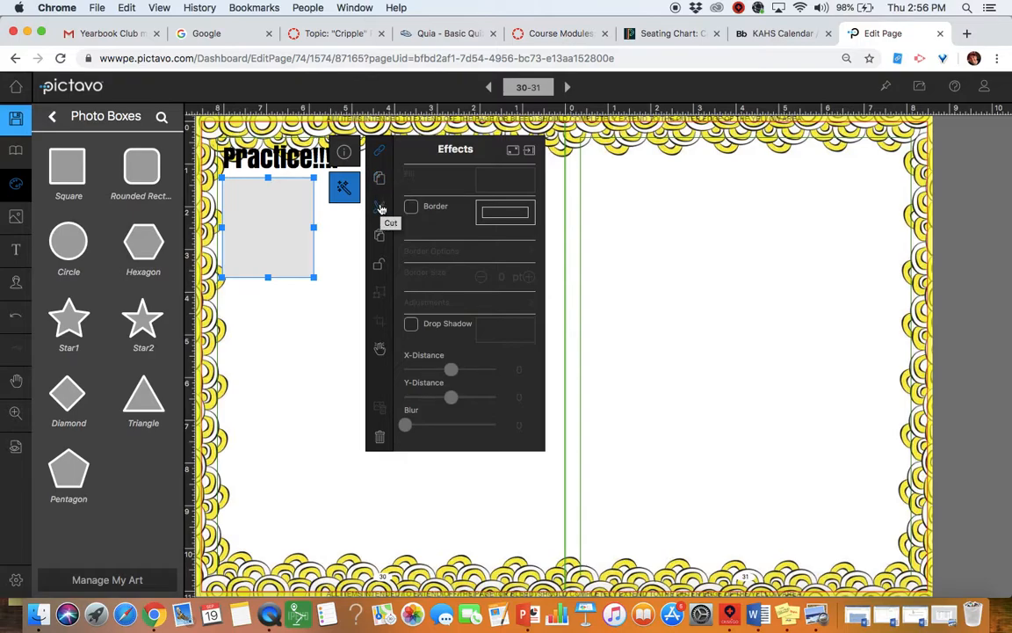
left_click(380, 178)
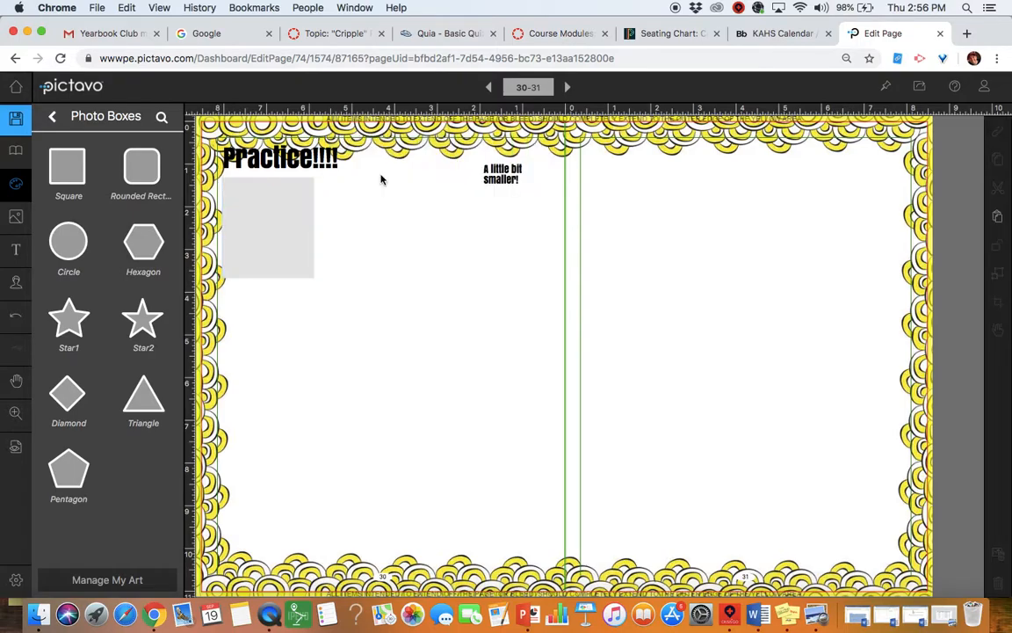
Step: Paste a second photo box beside the first and give both a thin border
left_click(996, 225)
left_click_drag(294, 224, 384, 221)
left_click(266, 254, "shift")
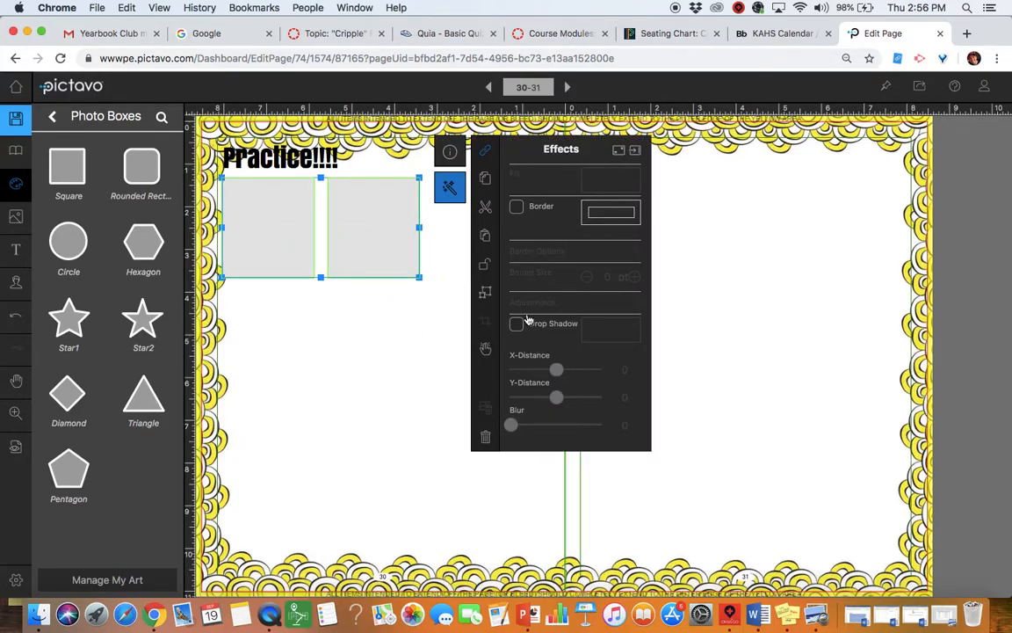
left_click(517, 207)
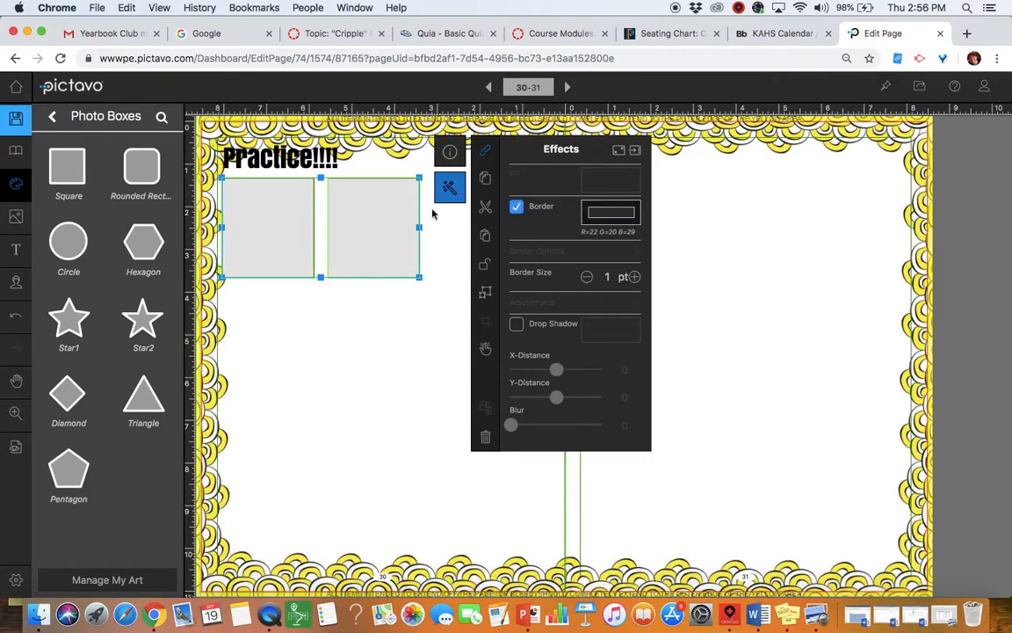
left_click(337, 361)
left_click(382, 233)
mouse_move(377, 219)
left_mouse_down()
mouse_move(483, 281)
mouse_move(367, 217)
left_mouse_up()
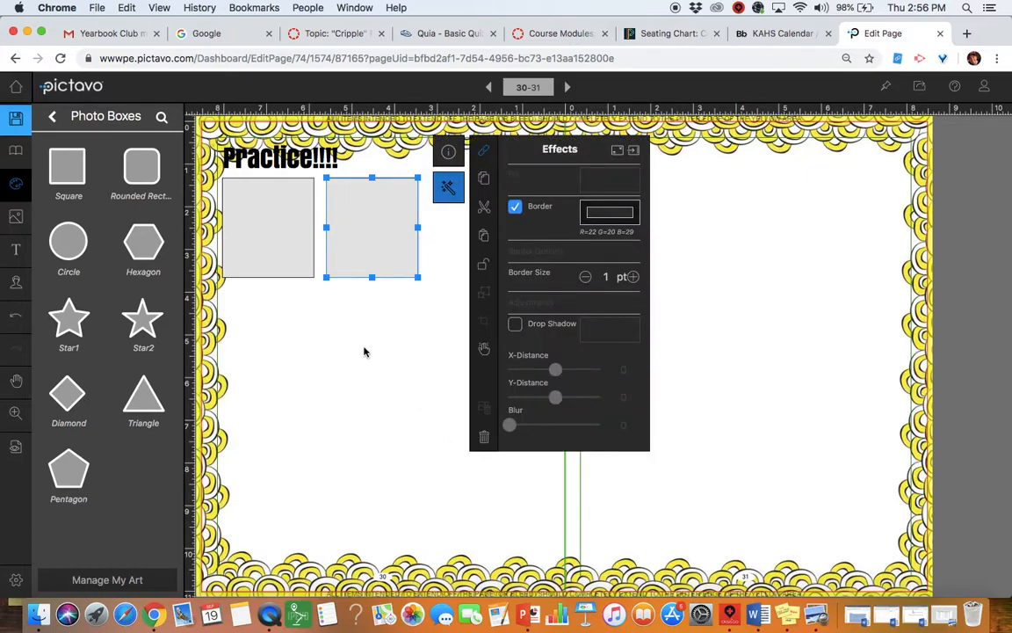
Step: Duplicate the two bordered boxes below them to form a two-by-two grid
left_click(298, 258, "shift")
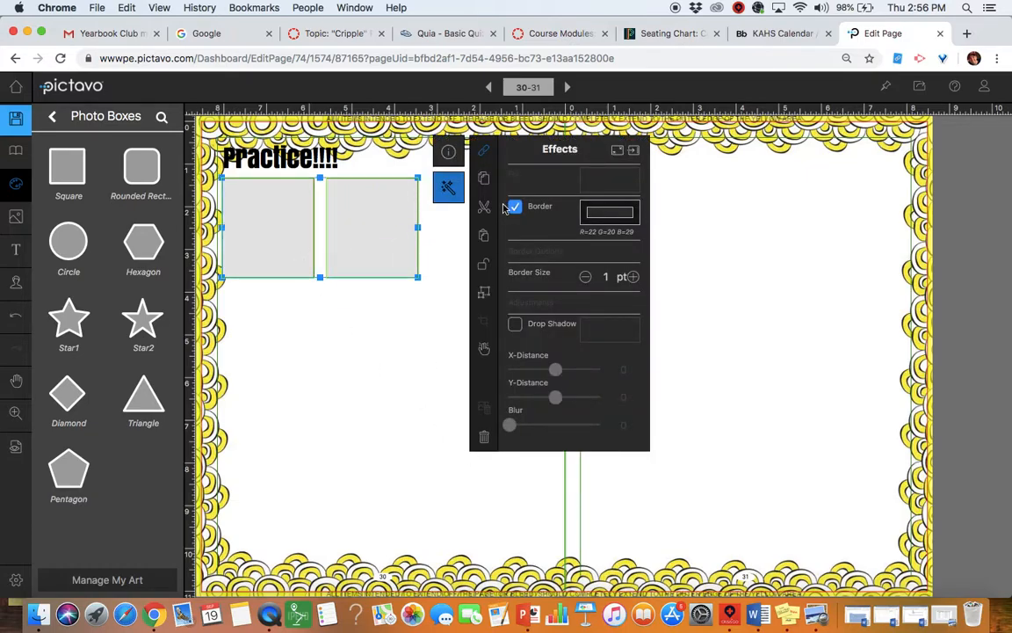
left_click(487, 182)
left_click(1002, 225)
left_click_drag(363, 254, 342, 346)
left_click(369, 452)
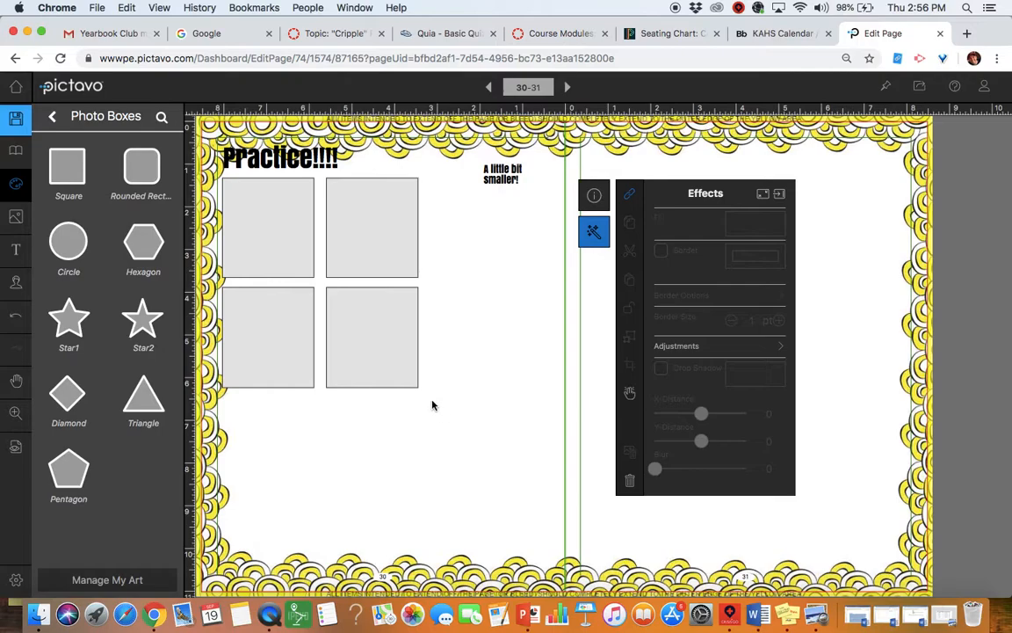
Step: Change the bottom-right photo box's border colour to blue
left_click(401, 348)
left_click(583, 234)
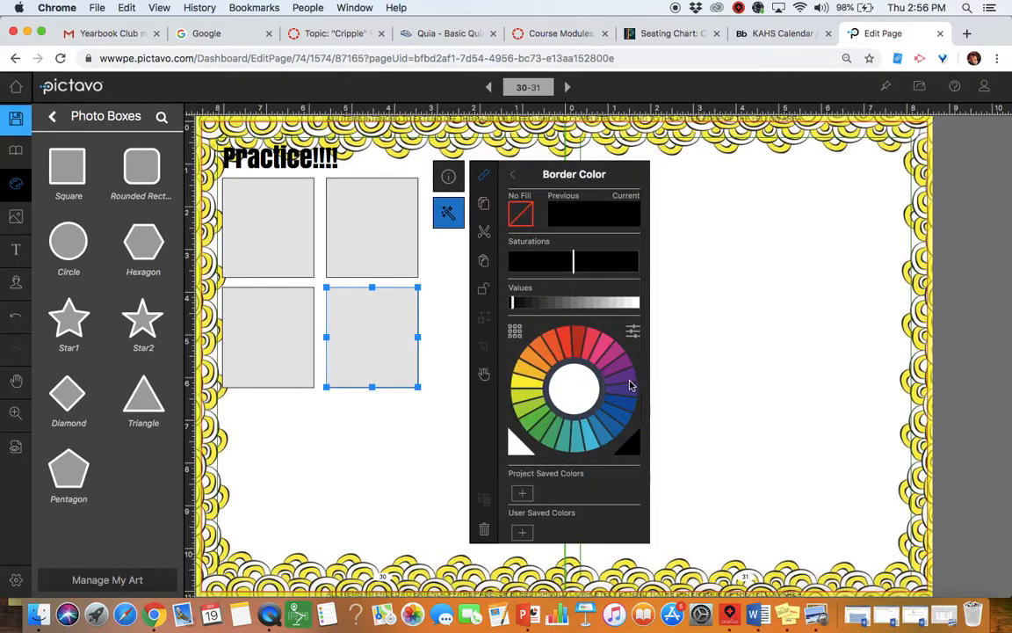
left_click(631, 406)
left_click(419, 461)
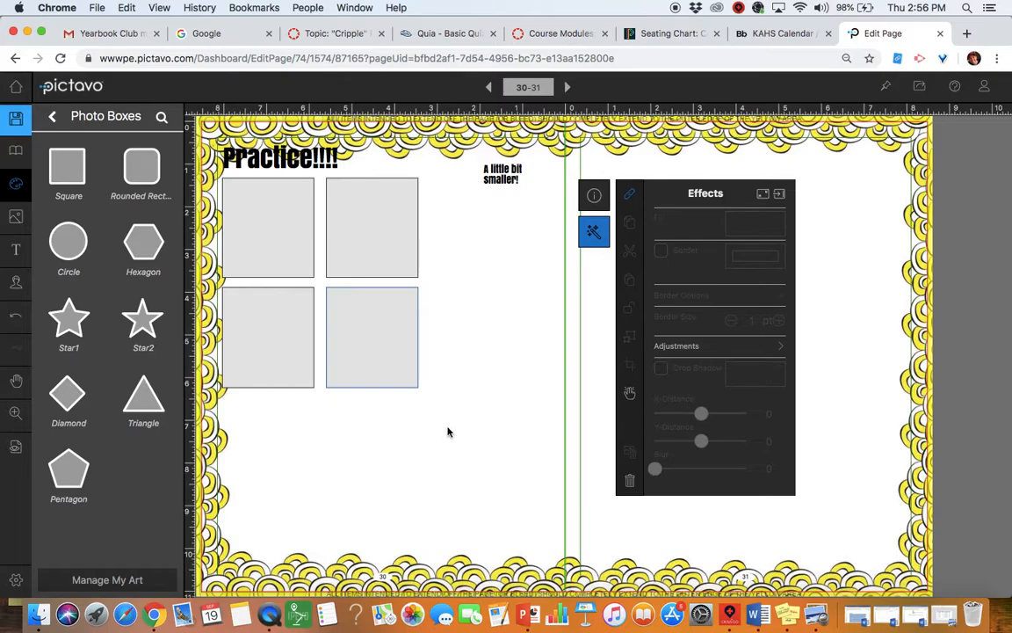
Step: Open the KHS Golf album inside the Candids photo collection
left_click(17, 218)
left_click(77, 174)
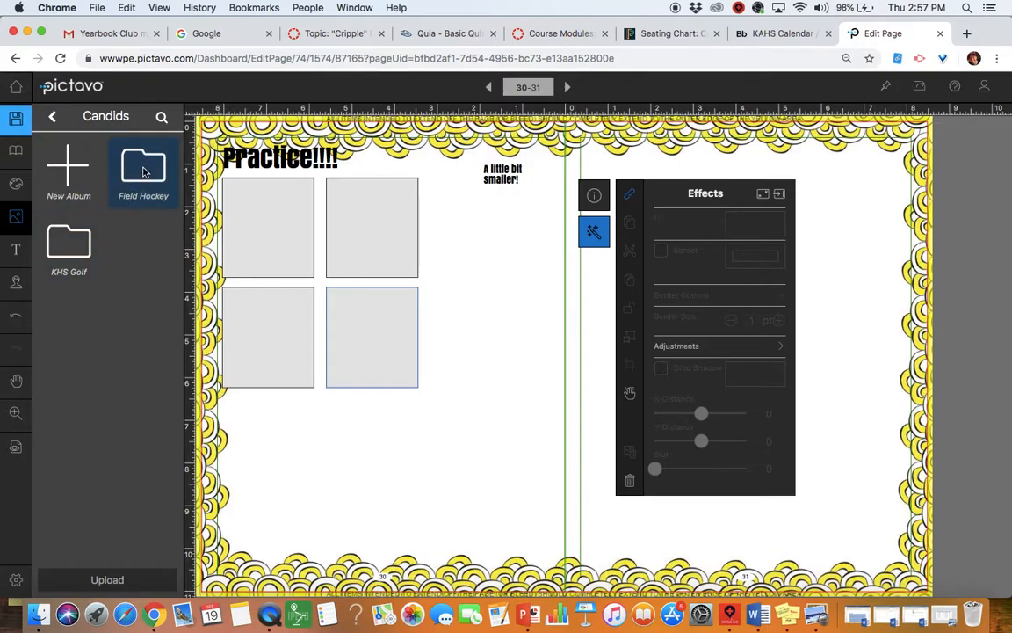
left_click(71, 239)
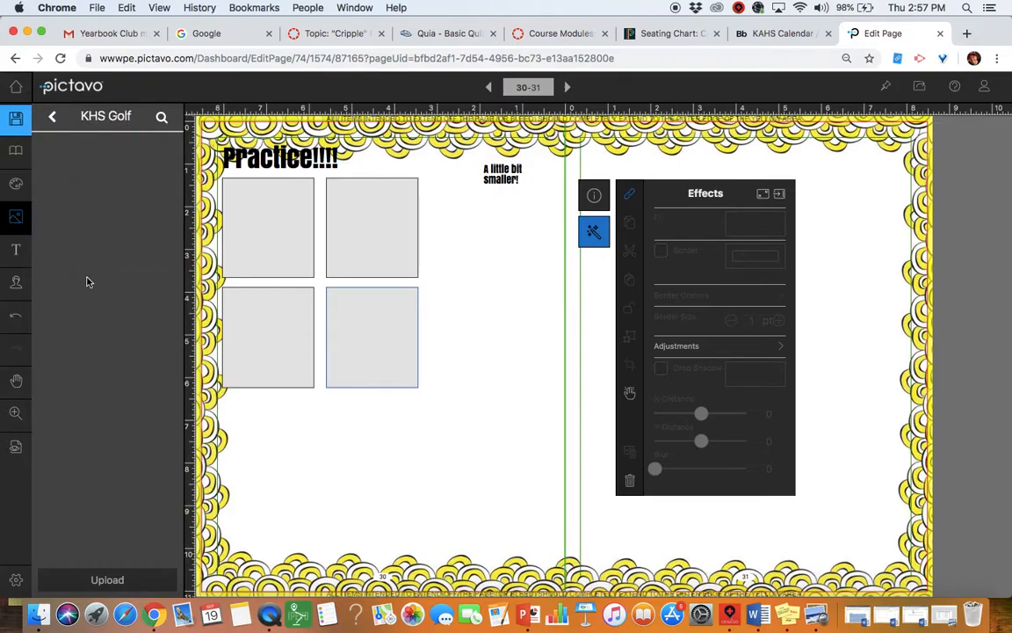
scroll(110, 361, "down", 5)
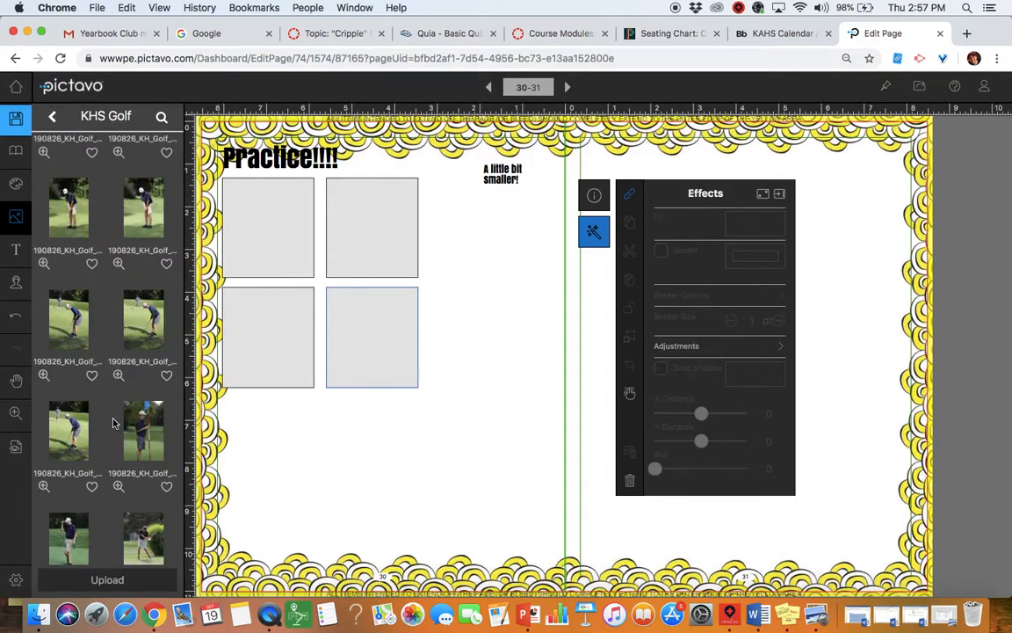
Step: Preview two golf photos at full size with the magnifier
left_click(151, 431)
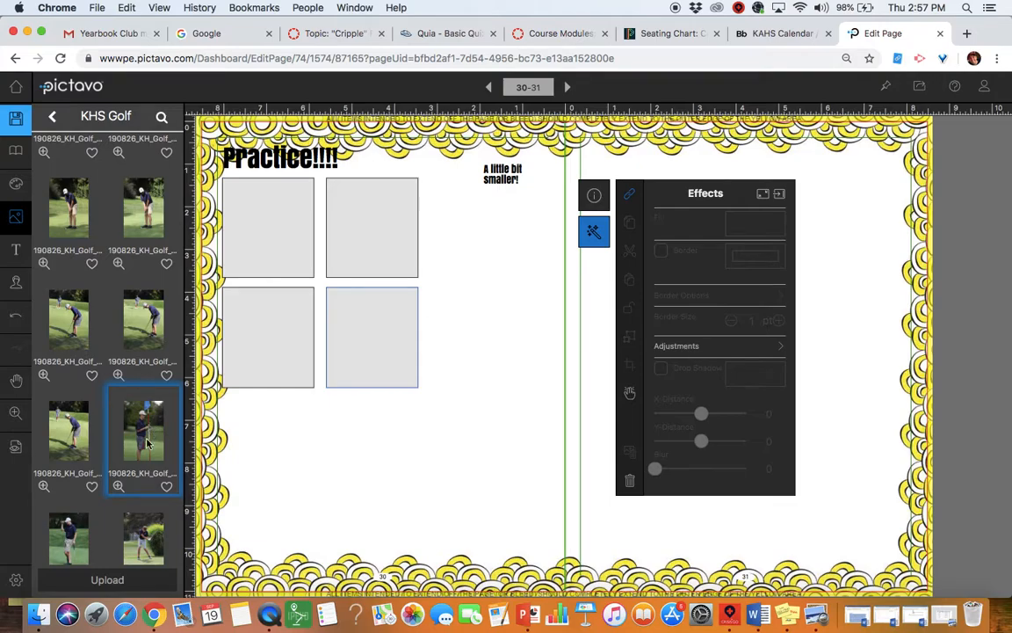
left_click(118, 486)
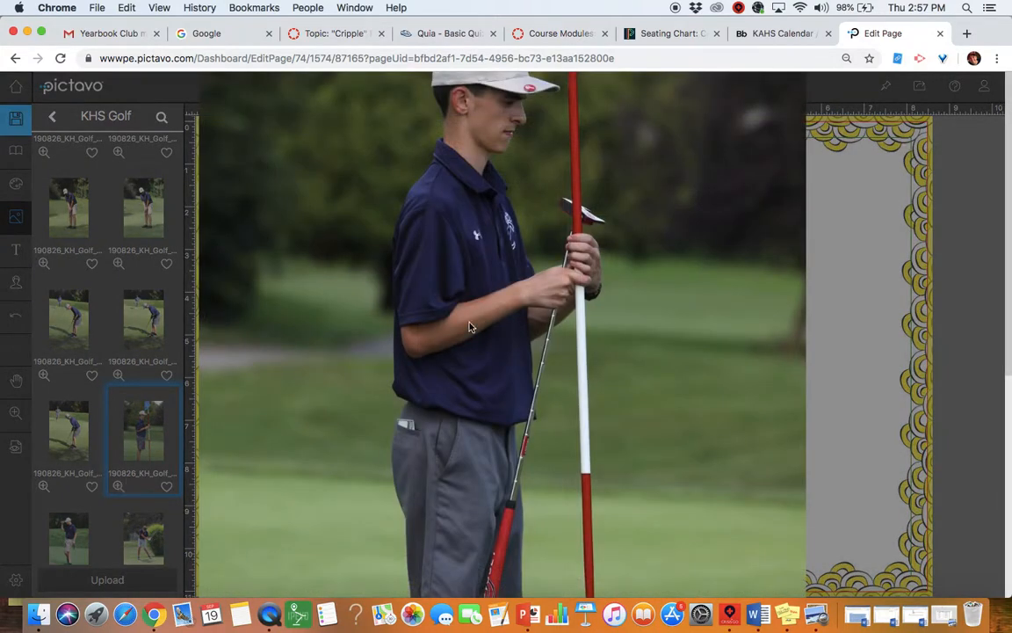
left_click(861, 329)
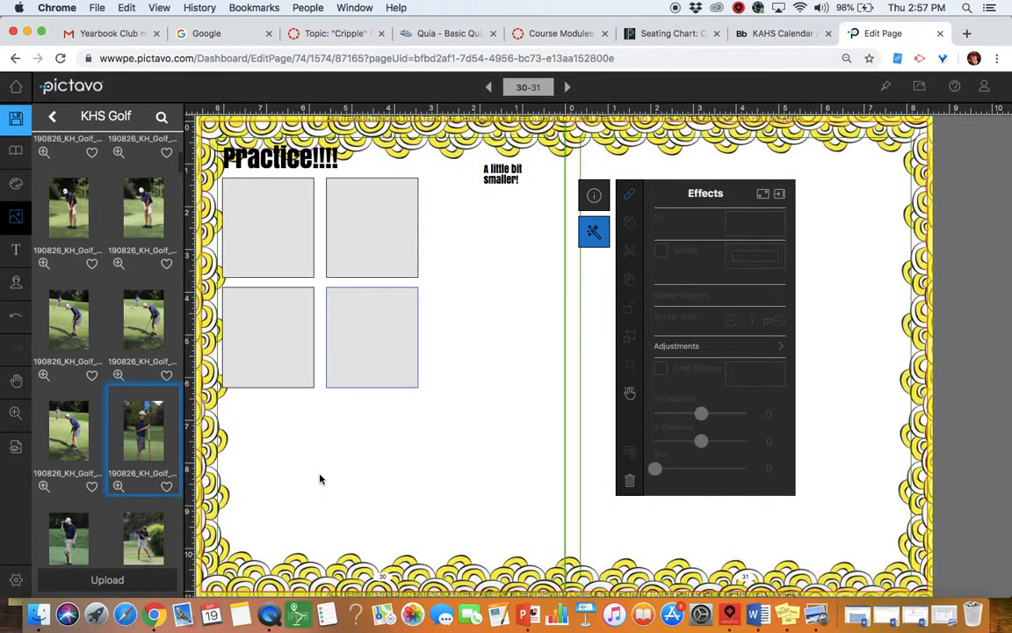
left_click(128, 200)
left_click(119, 262)
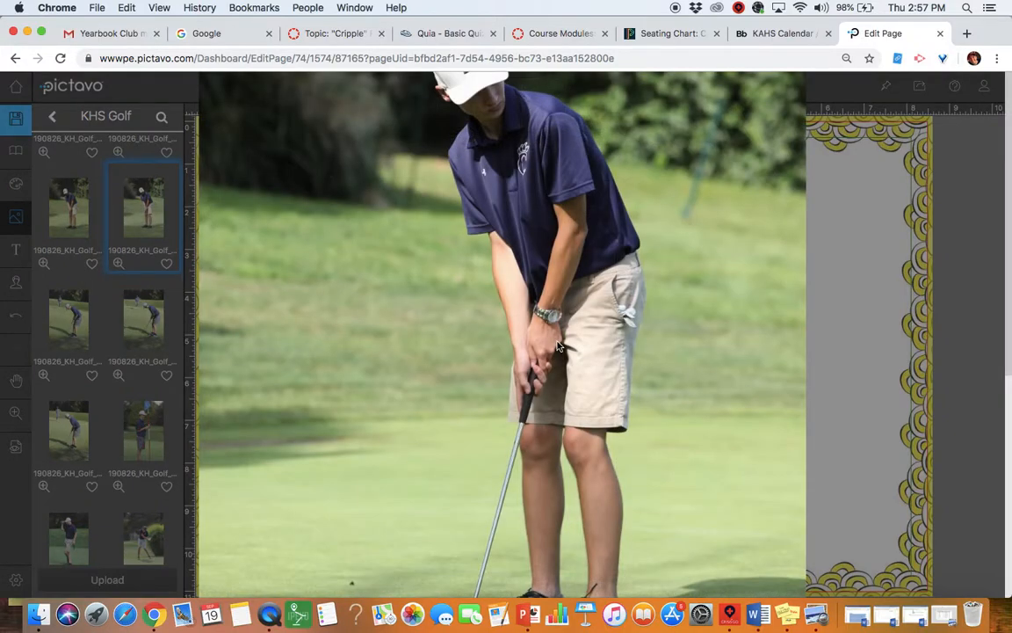
left_click(865, 332)
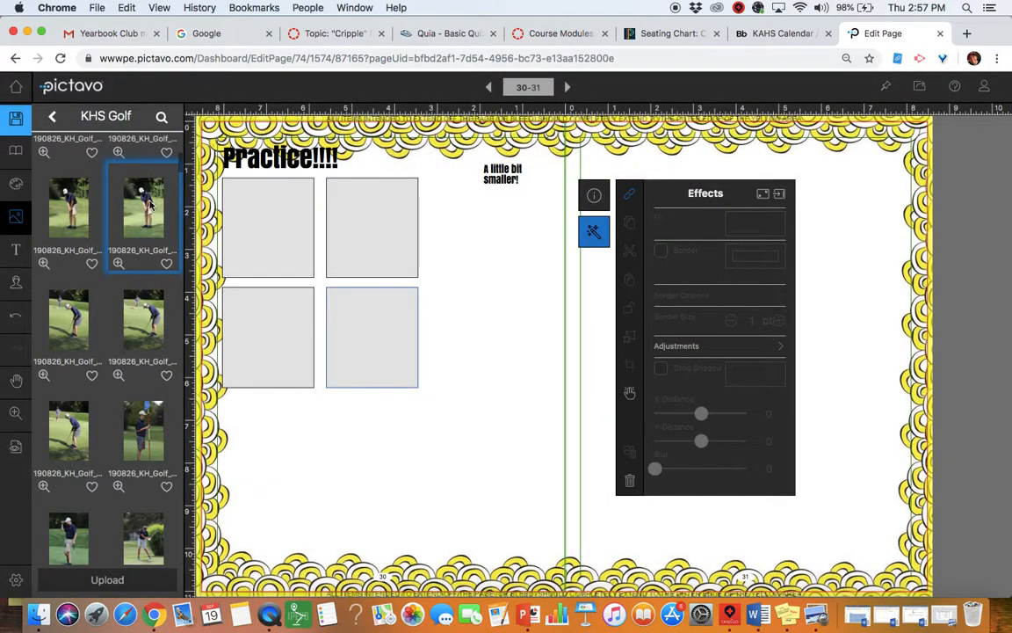
Step: Place a KHS Golf photo in a box, move it onto page 31, and enlarge it
left_click_drag(138, 214, 264, 219)
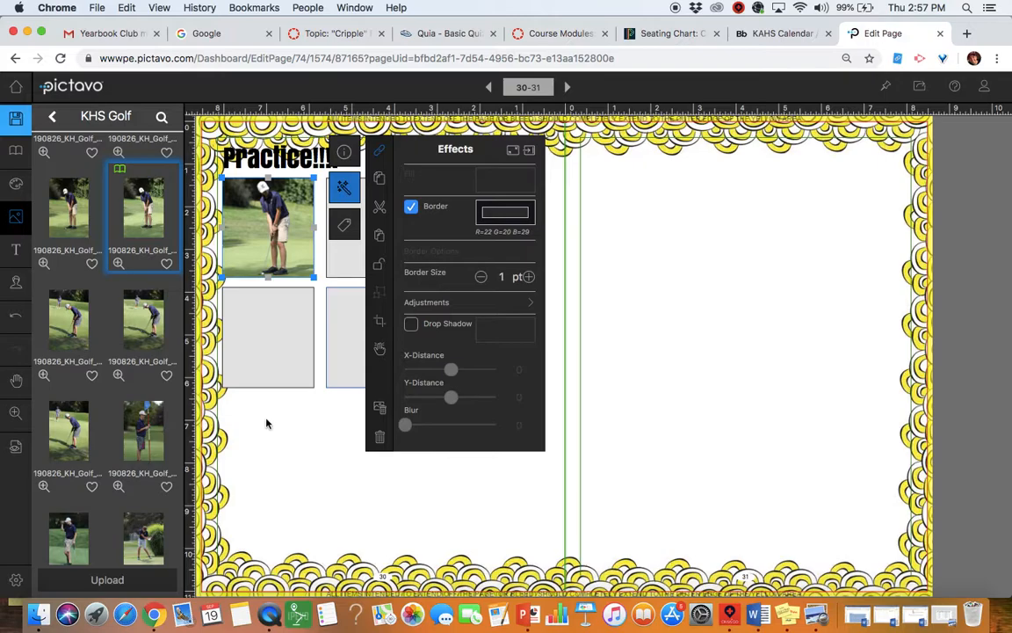
left_click_drag(271, 204, 705, 235)
left_click_drag(728, 290, 735, 341)
Step: Crop the golfer photo's top and bottom edges to frame the practice shot
left_click(692, 248)
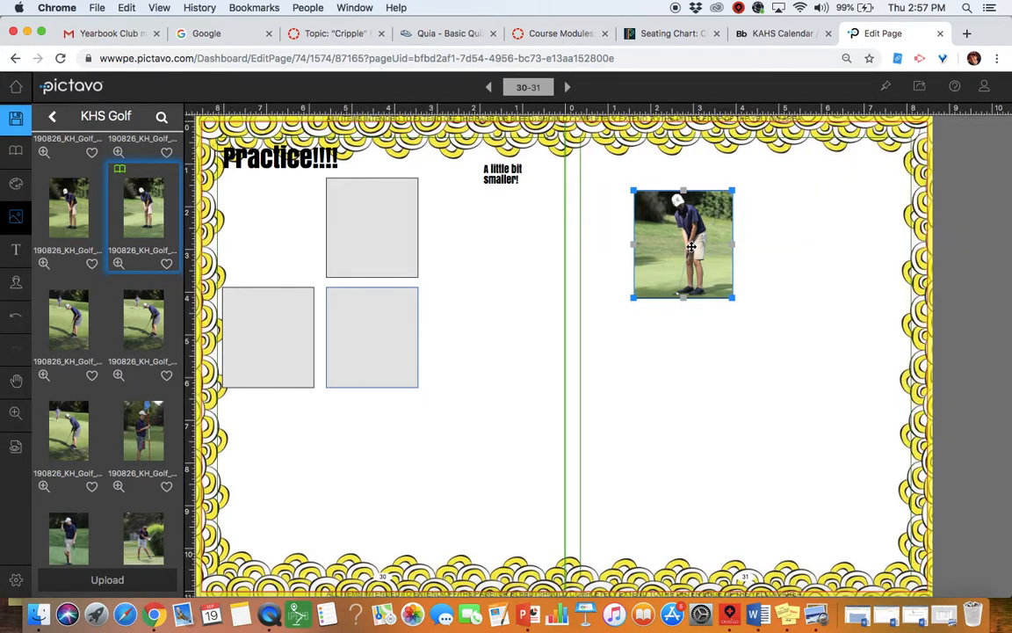
left_click(796, 322)
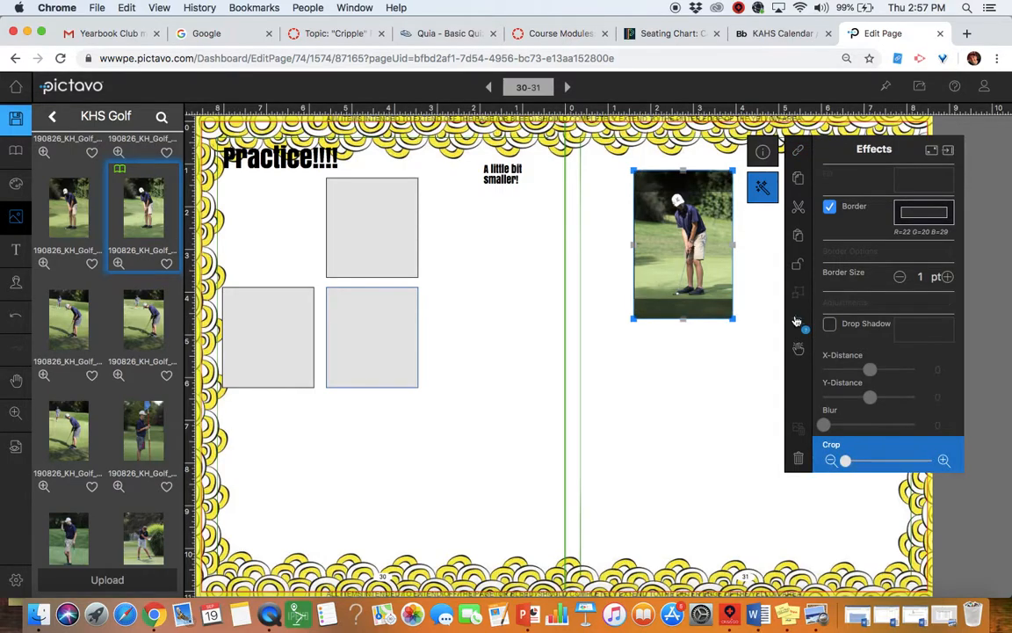
left_click_drag(683, 318, 683, 263)
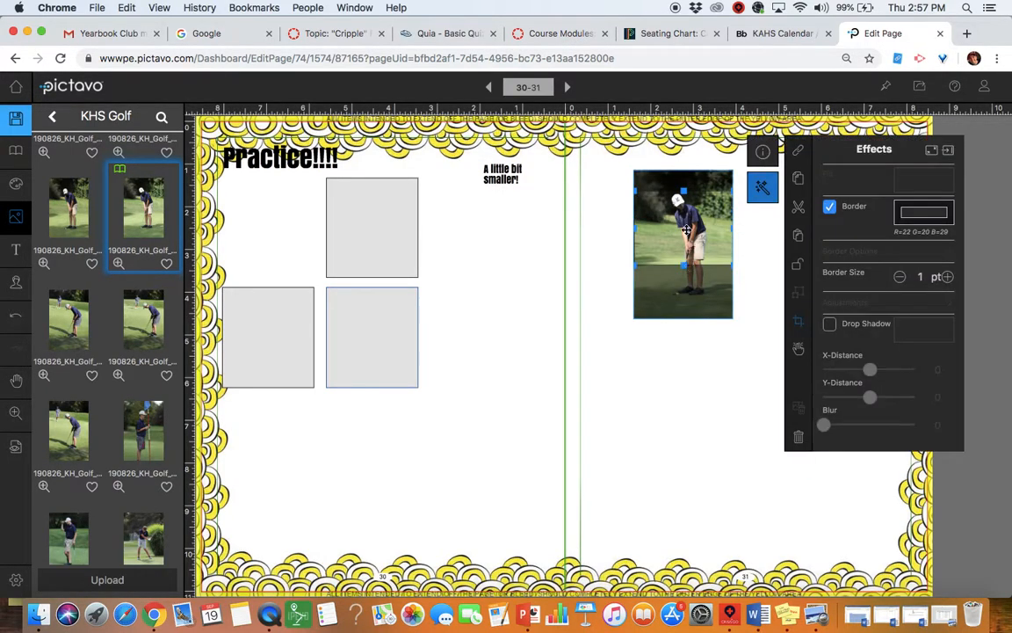
left_click_drag(683, 190, 683, 176)
left_click_drag(685, 265, 630, 236)
left_click(685, 395)
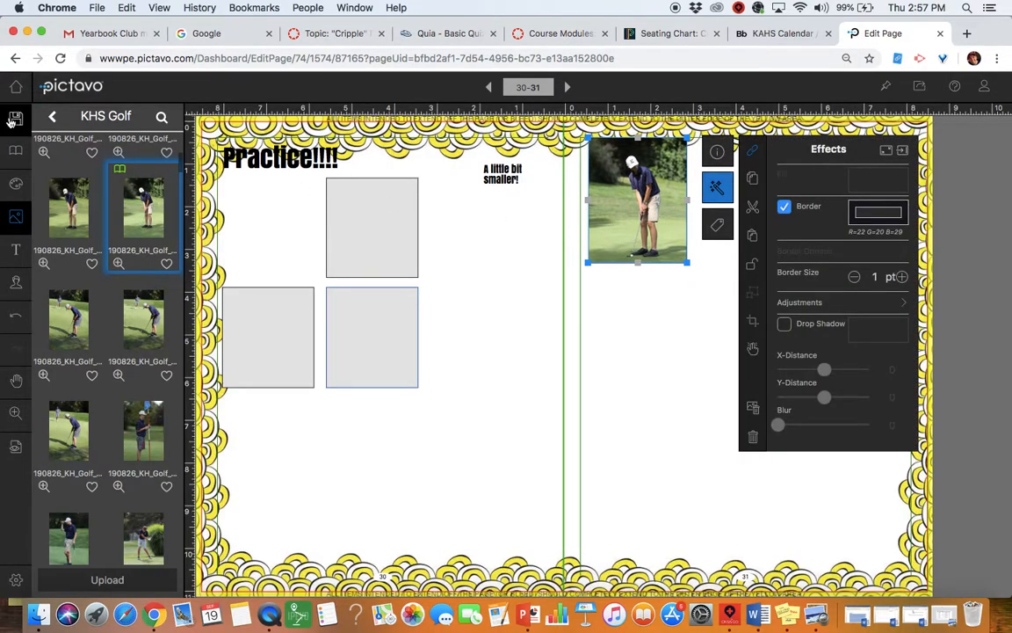
Step: Save the spread, then deselect the photo and dismiss the effects settings
left_click(14, 120)
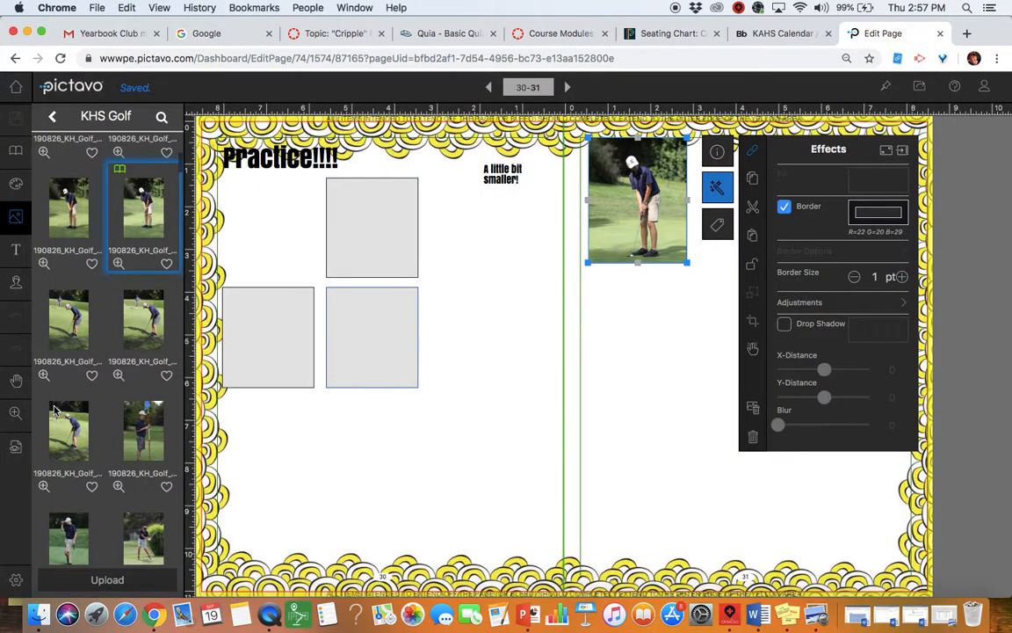
left_click(628, 402)
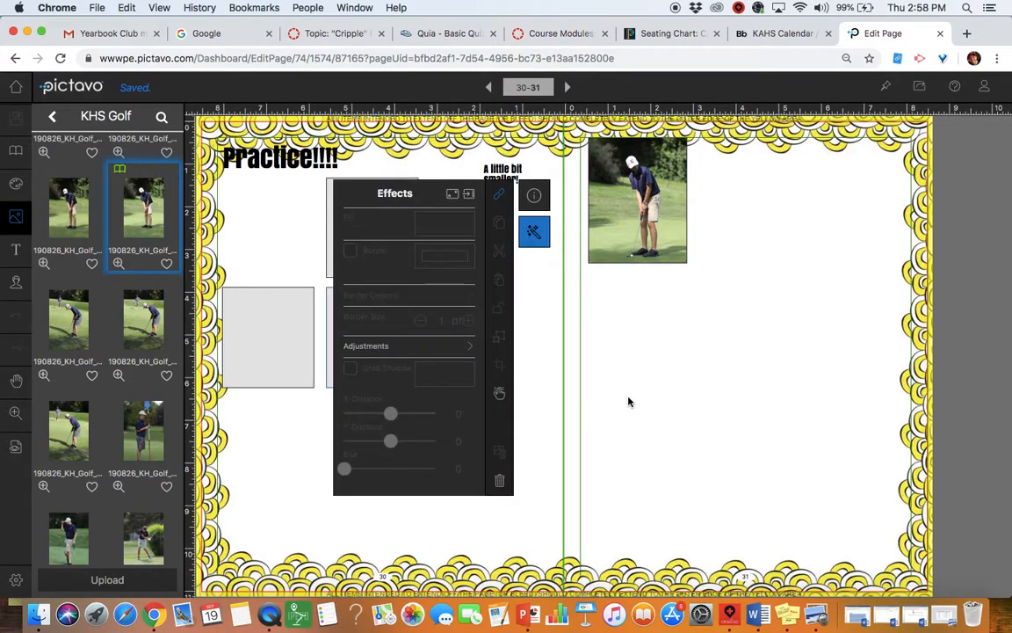
left_click(734, 425)
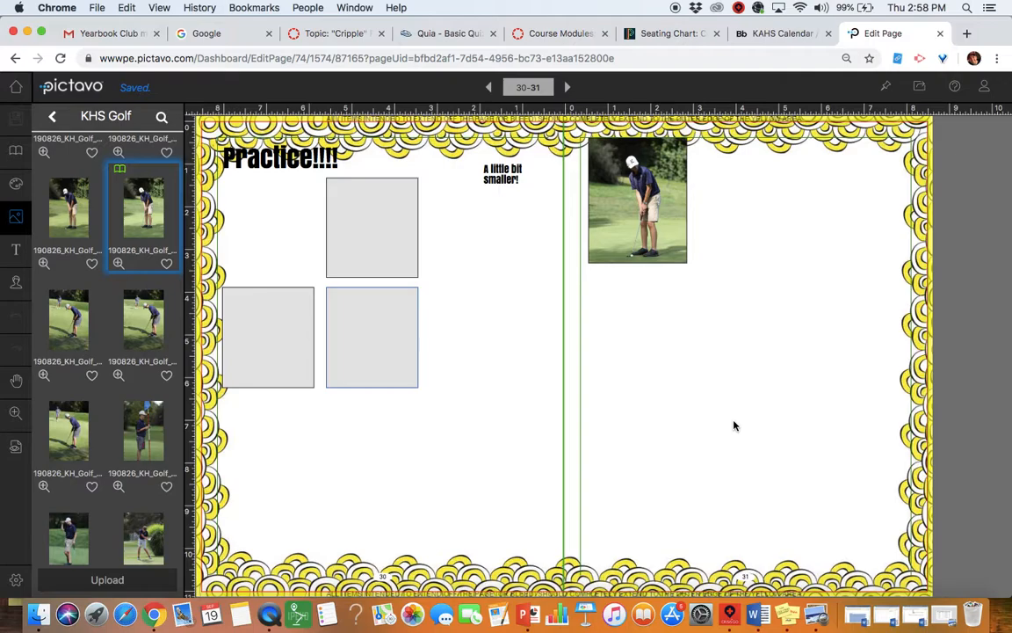
Step: Leave the spread editor for the dashboard and open Manage Photos, listing Candids (155) and Portrait Database (0)
left_click(735, 425)
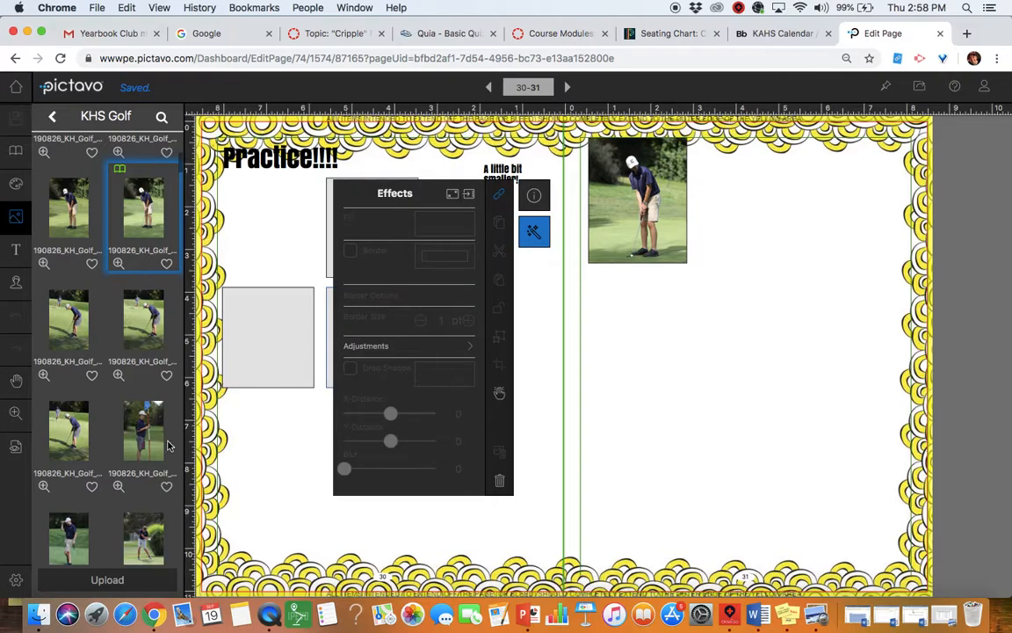
left_click(18, 86)
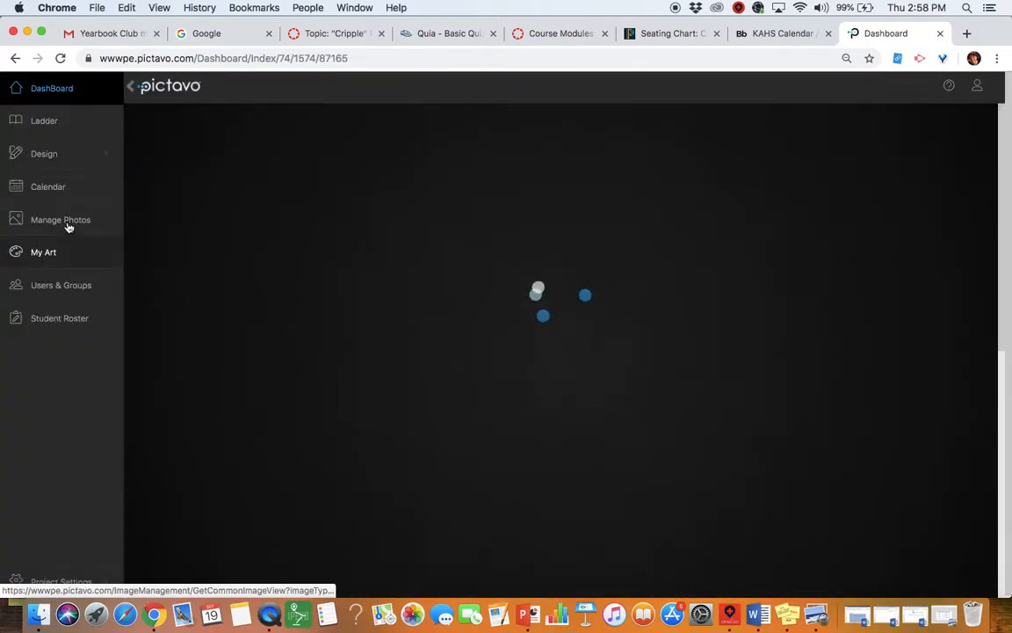
left_click(67, 227)
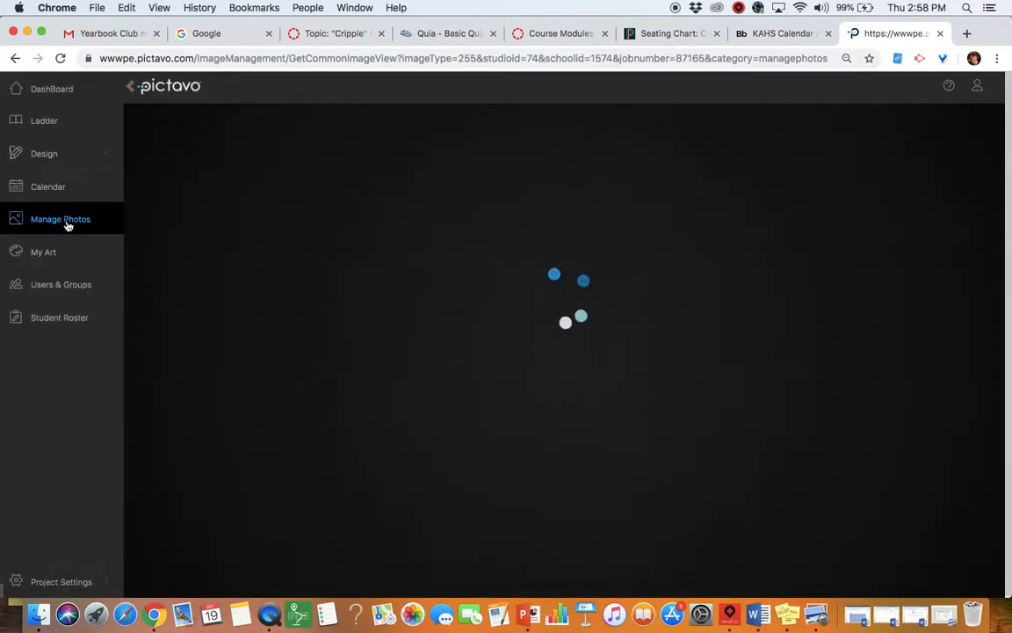